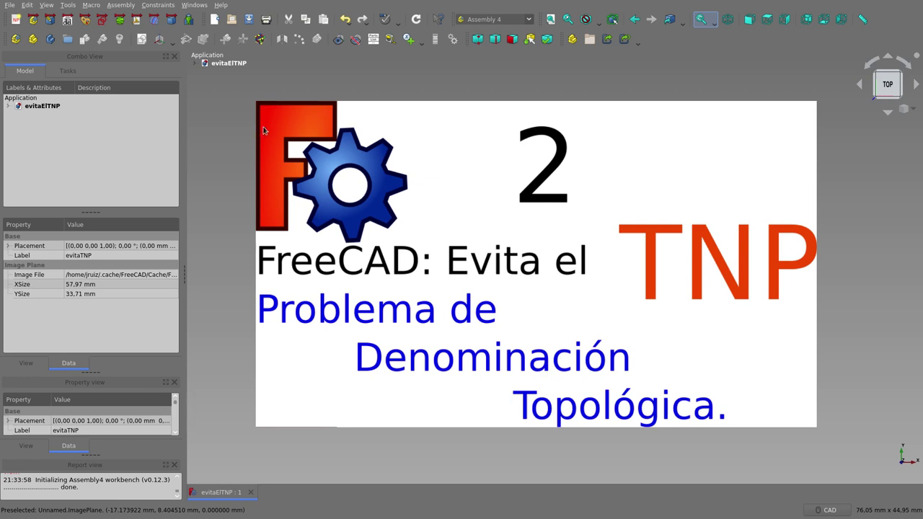
- Expand the evitaElTNP document and hide the evitaTNP title image plane
click(195, 63)
click(215, 72)
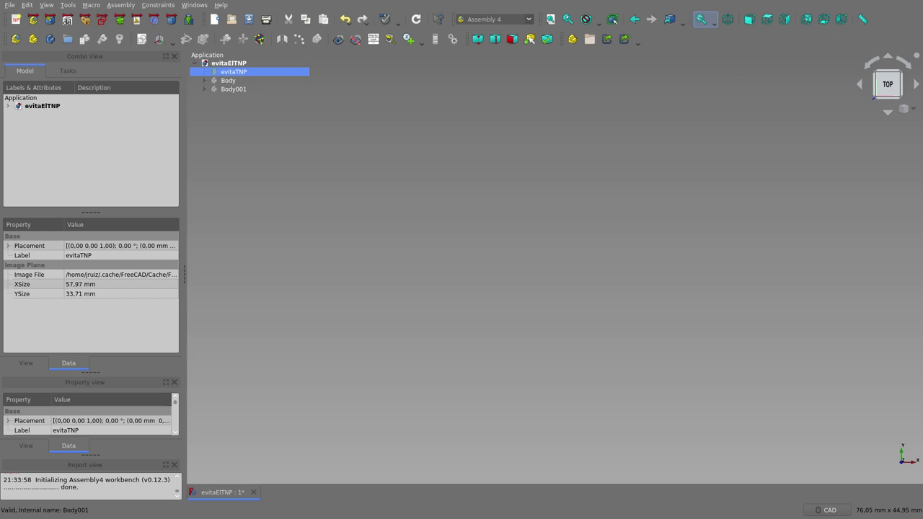
- Show Body in the 3D view and orbit and zoom to see the part
click(225, 81)
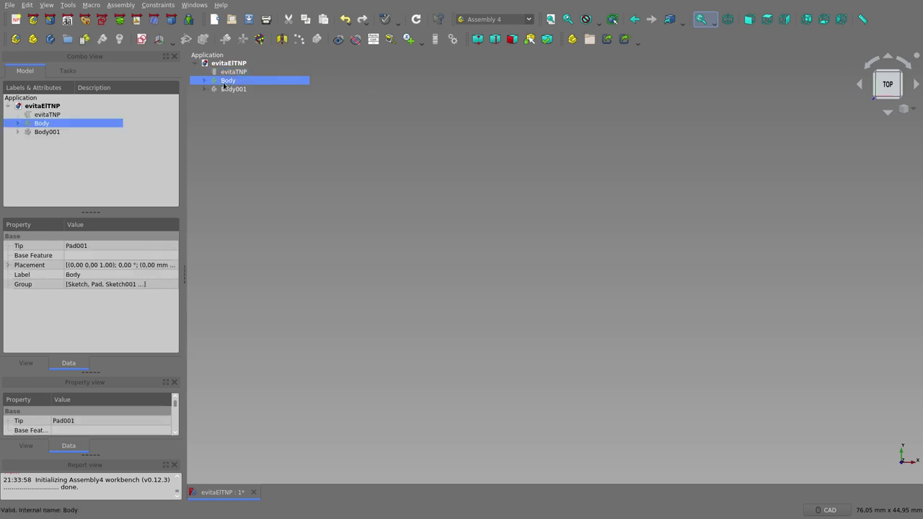
key(space)
click(468, 262)
middle_drag(584, 342, 594, 274)
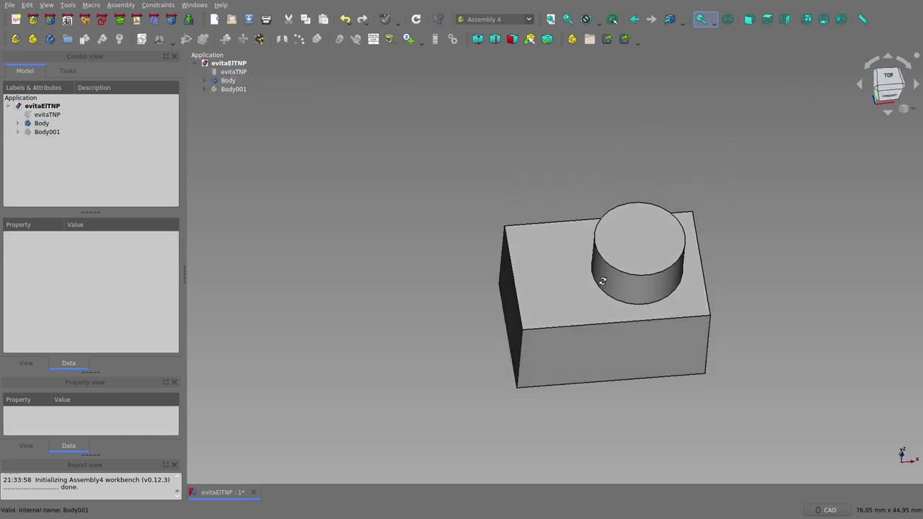
scroll(642, 331, down, 2)
scroll(676, 379, up, 2)
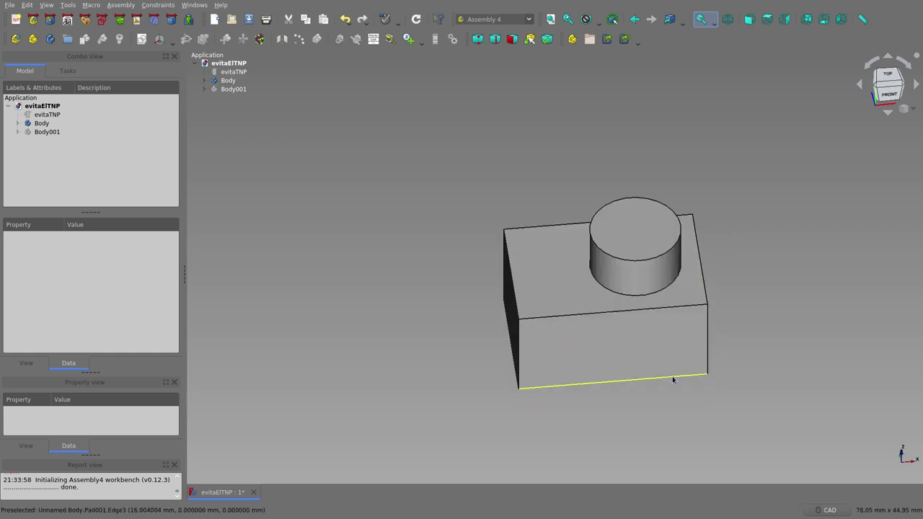
scroll(676, 380, up, 2)
- Inspect the pads and sketches of Body and Body001 and their properties
click(205, 80)
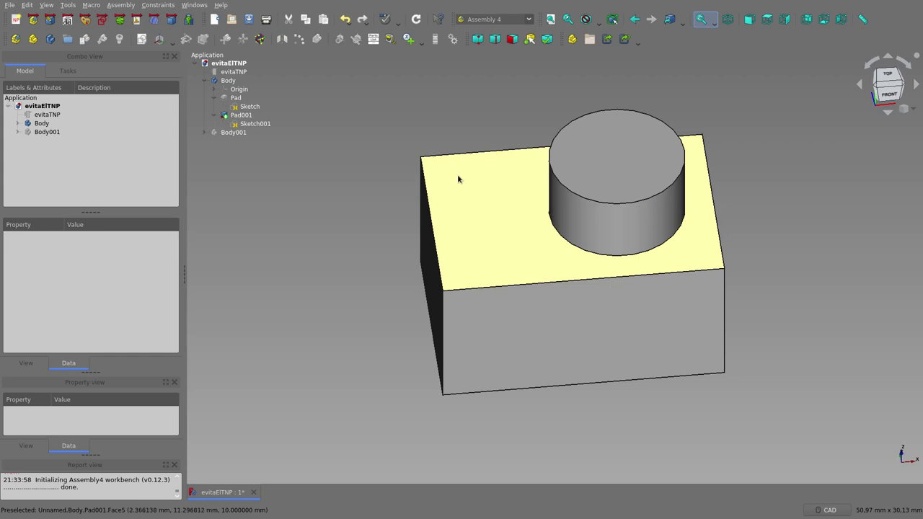
click(205, 81)
click(205, 89)
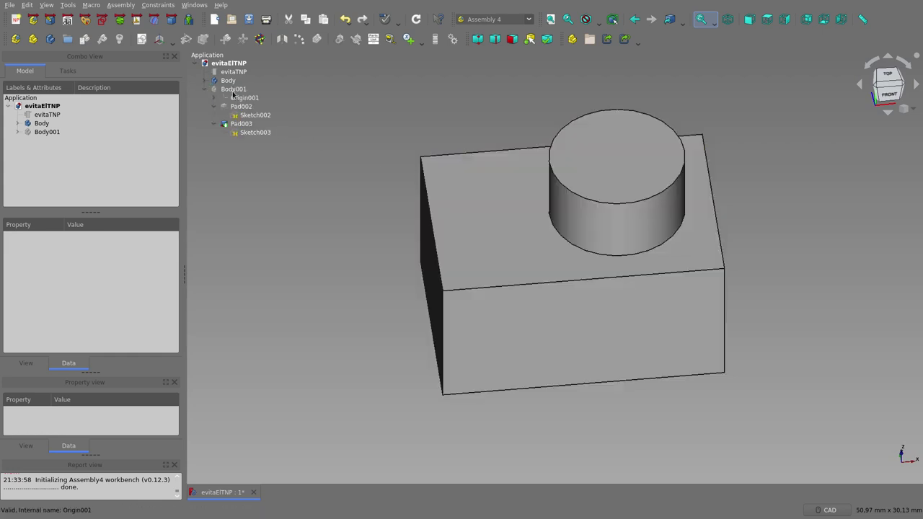
click(233, 89)
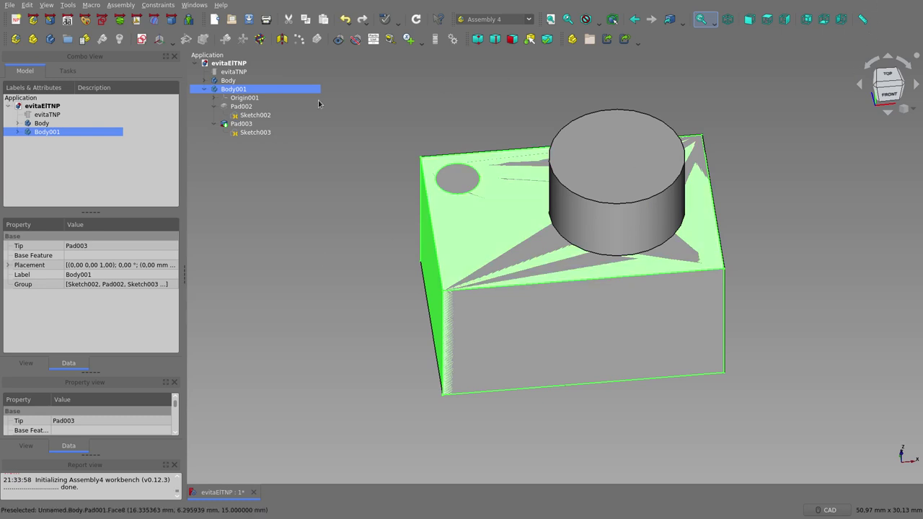
click(238, 81)
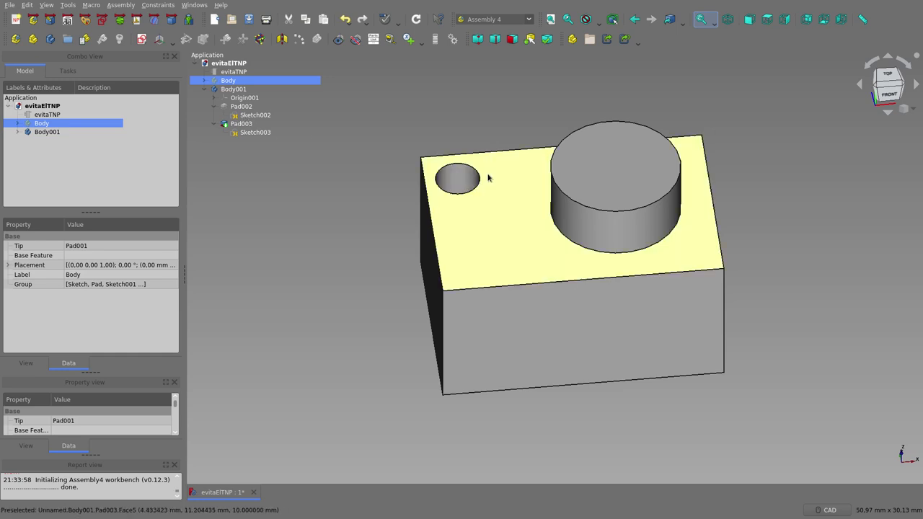
mouse_move(567, 324)
middle_down()
mouse_move(532, 241)
mouse_move(548, 286)
mouse_move(521, 243)
middle_up()
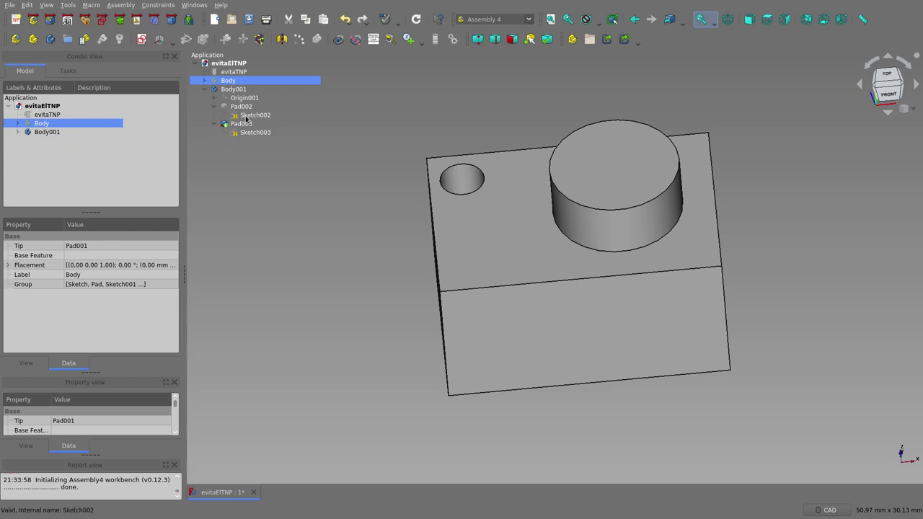
- Set Sketch002's Attachment Offset z position to -4 mm and recompute, breaking Pad003
click(246, 117)
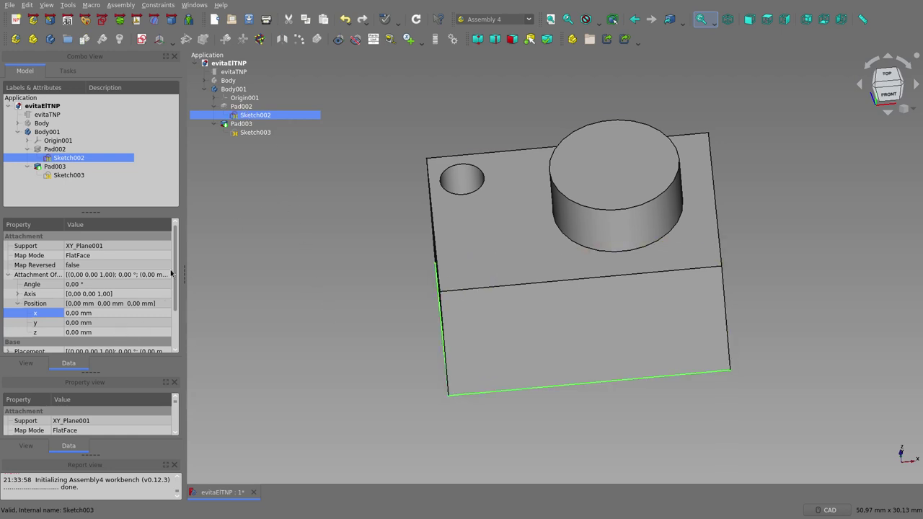
scroll(174, 272, down, 1)
click(112, 302)
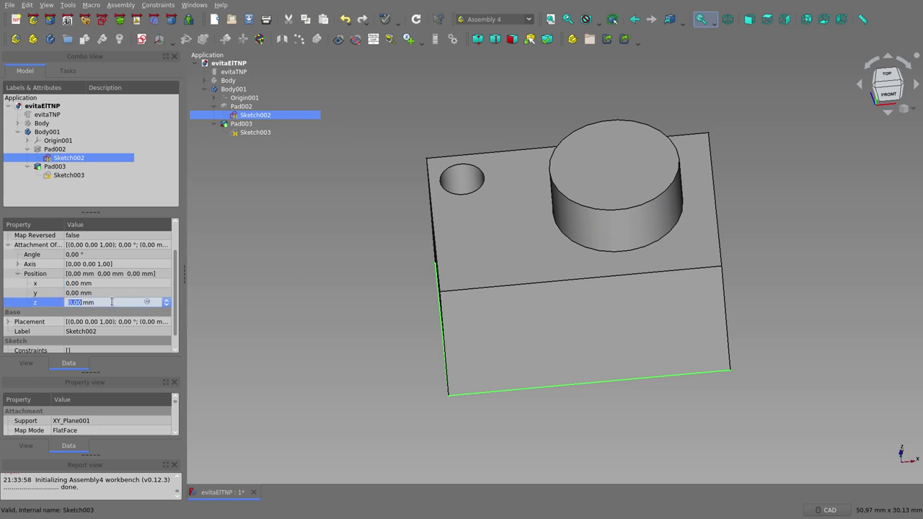
scroll(112, 302, down, 2)
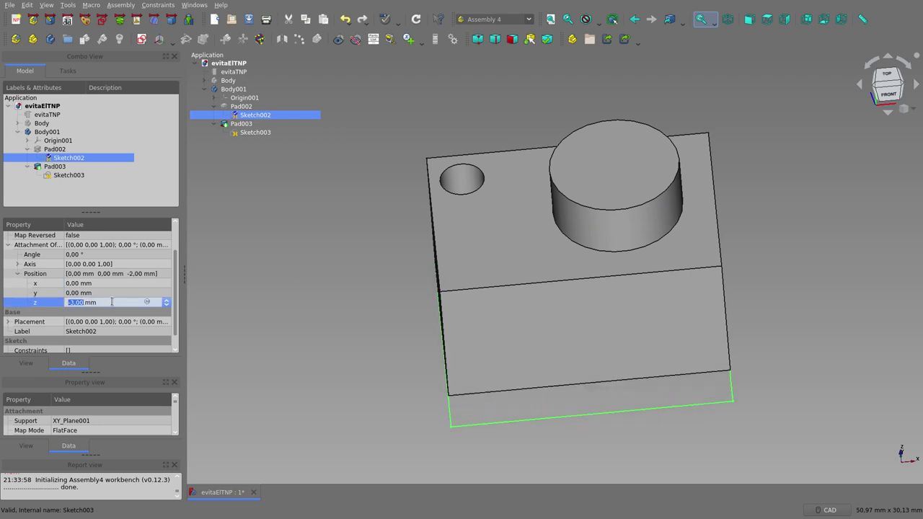
scroll(111, 302, down, 2)
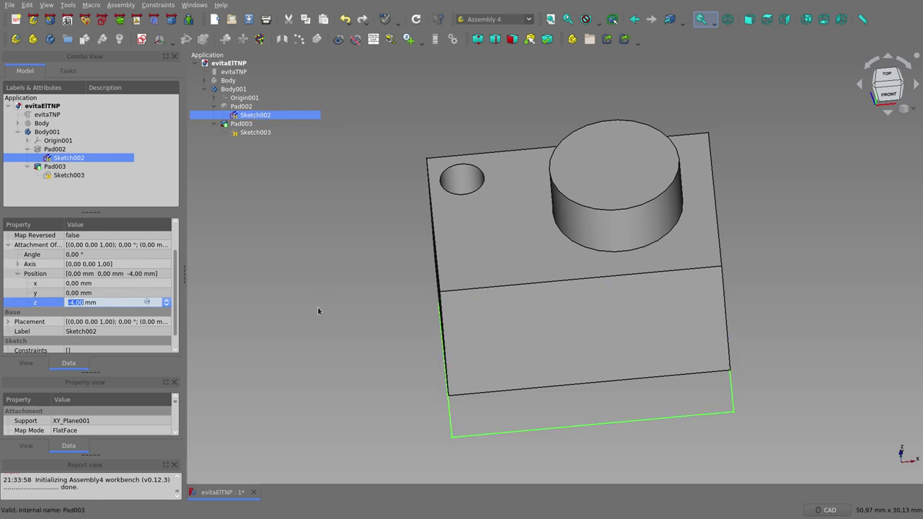
text(1)
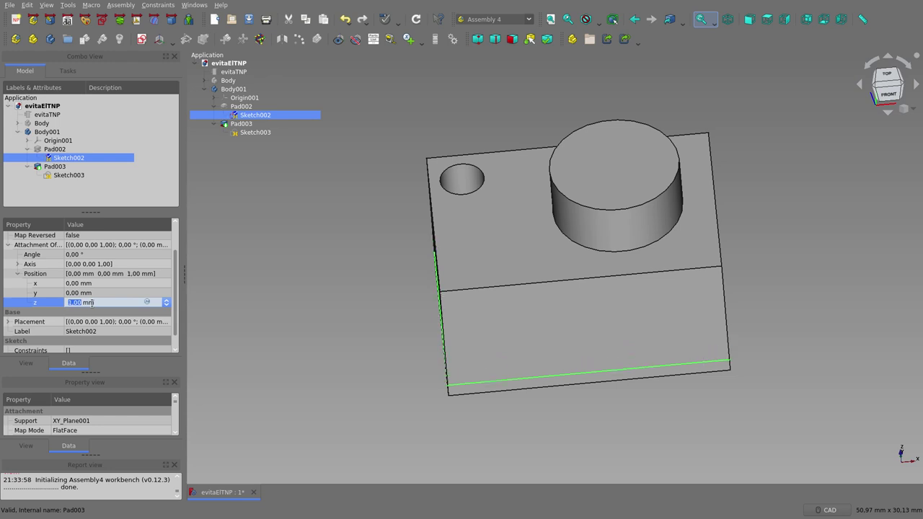
text(-3)
key(Return)
scroll(93, 303, down, 1)
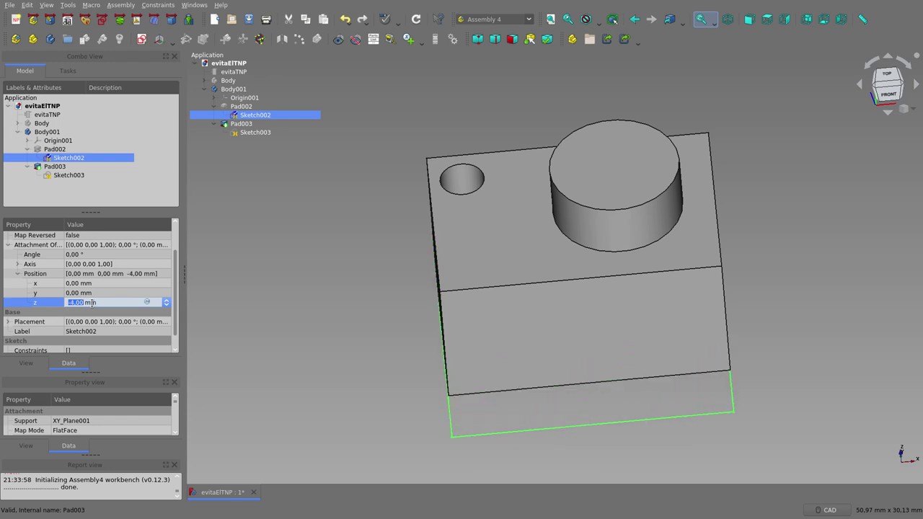
click(321, 319)
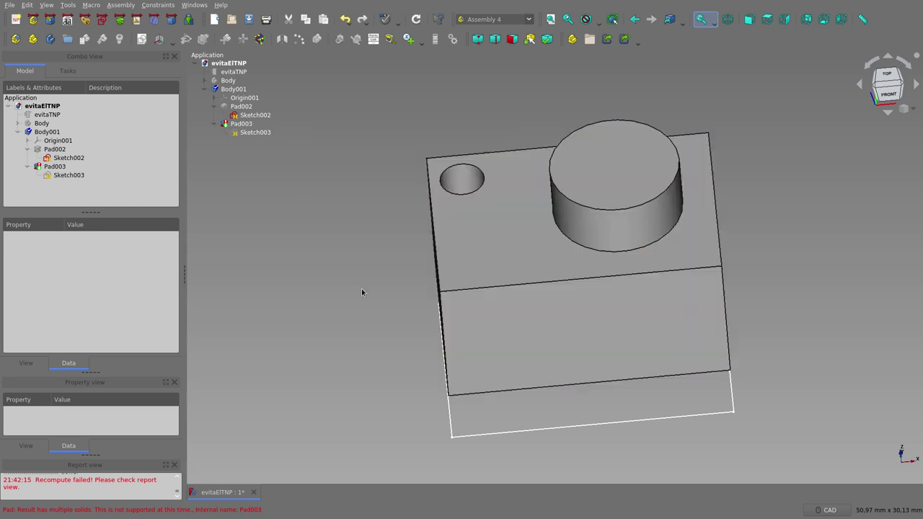
middle_drag(362, 292, 364, 257)
scroll(347, 255, down, 5)
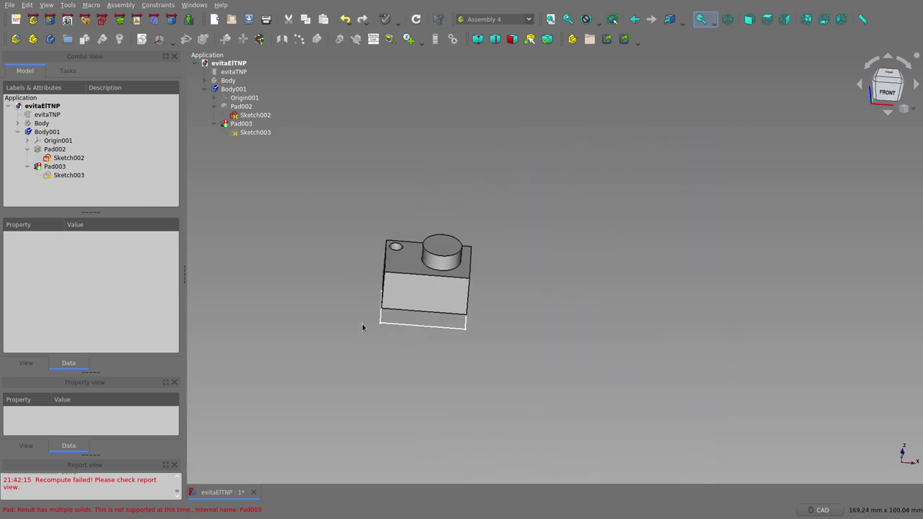
scroll(363, 327, up, 5)
click(233, 108)
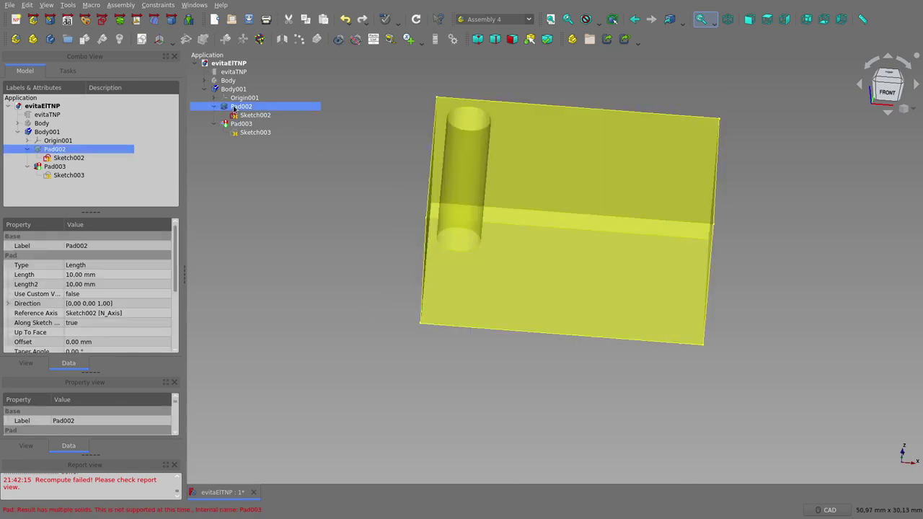
click(239, 124)
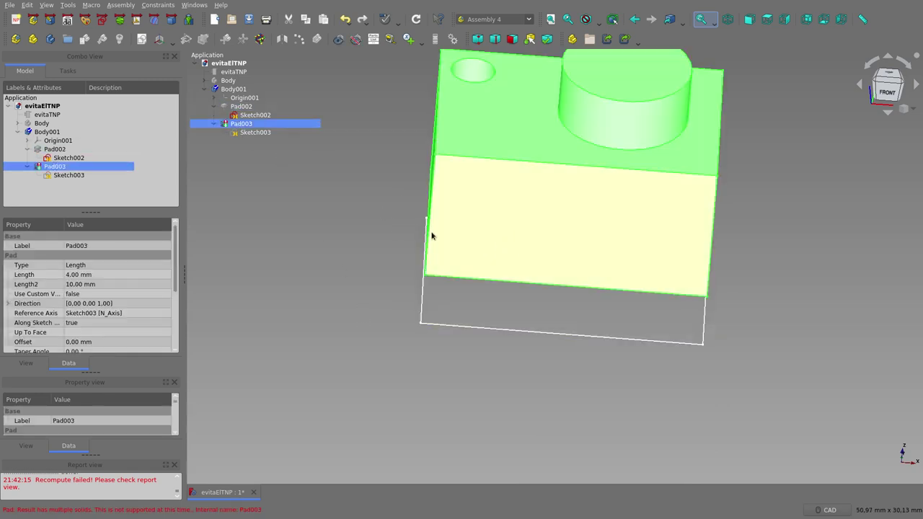
key(space)
click(244, 107)
key(space)
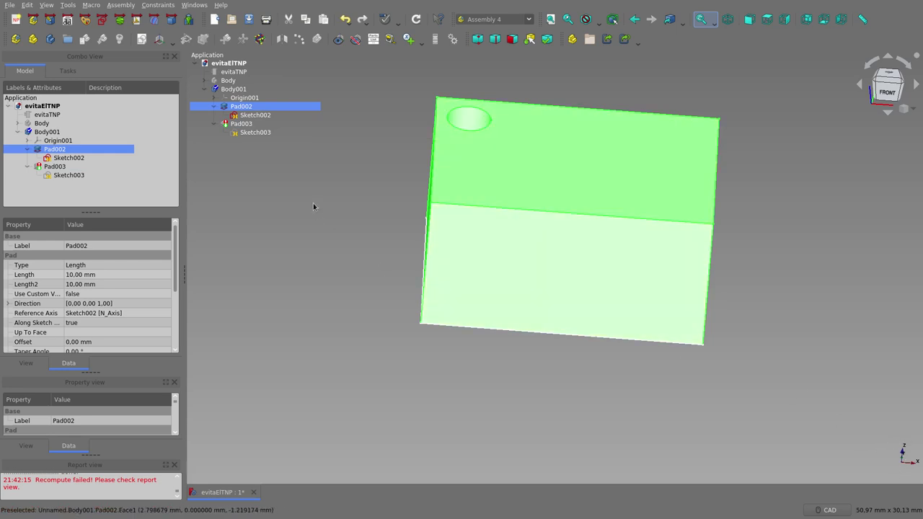
click(238, 133)
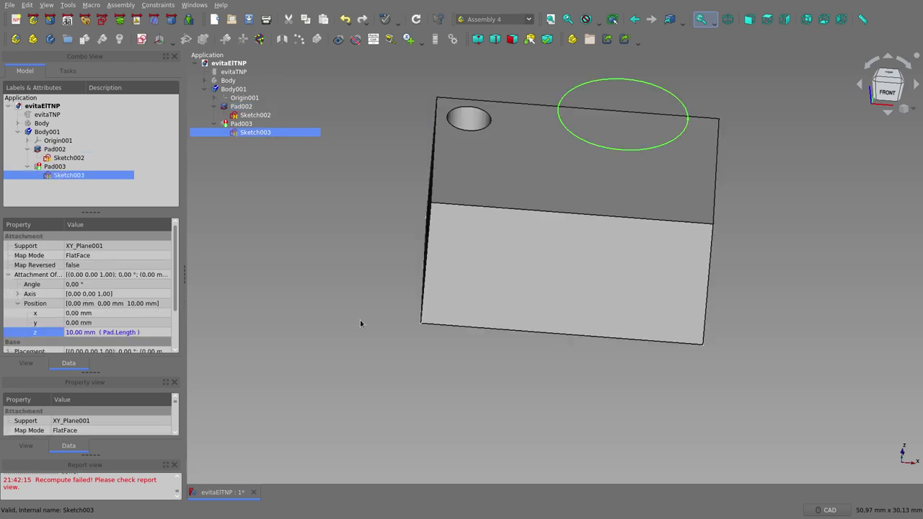
mouse_move(377, 360)
middle_down()
mouse_move(392, 322)
mouse_move(319, 316)
mouse_move(433, 334)
middle_up()
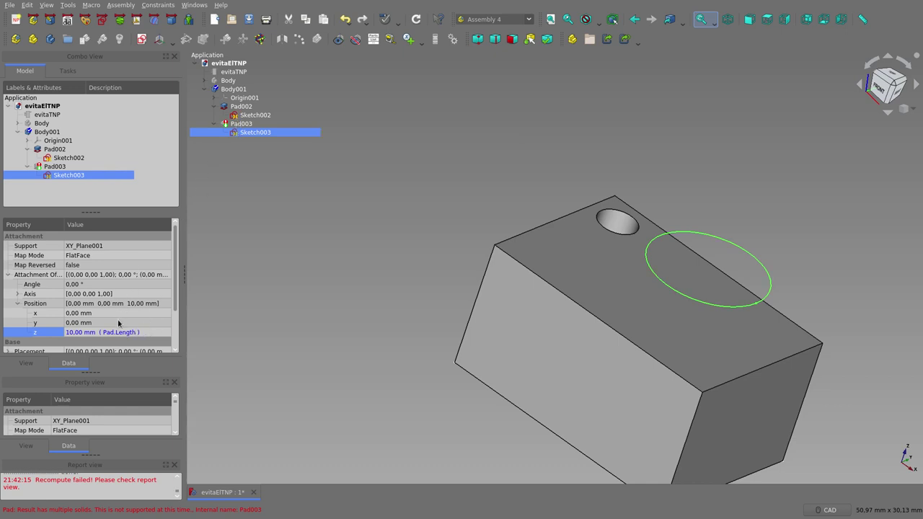
- Raise Sketch002's z offset back and recompute so Pad003 becomes valid again
click(252, 114)
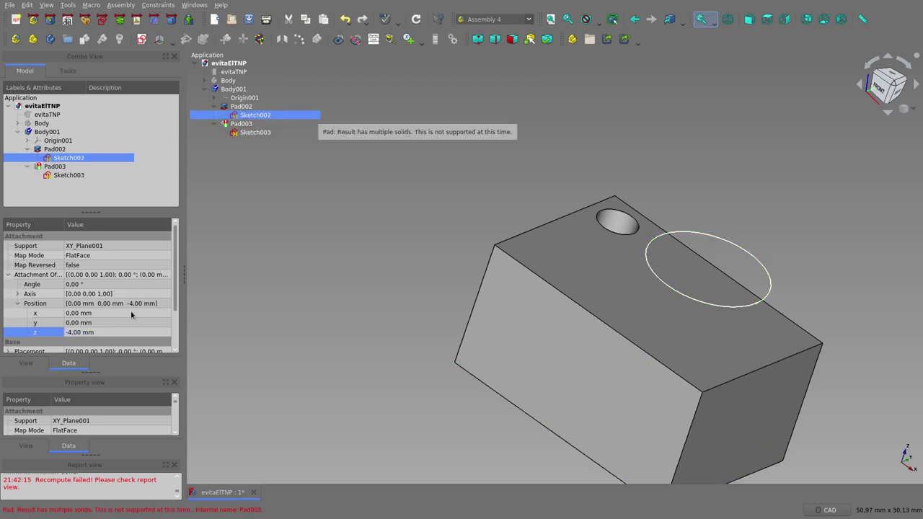
scroll(111, 332, down, 2)
click(111, 290)
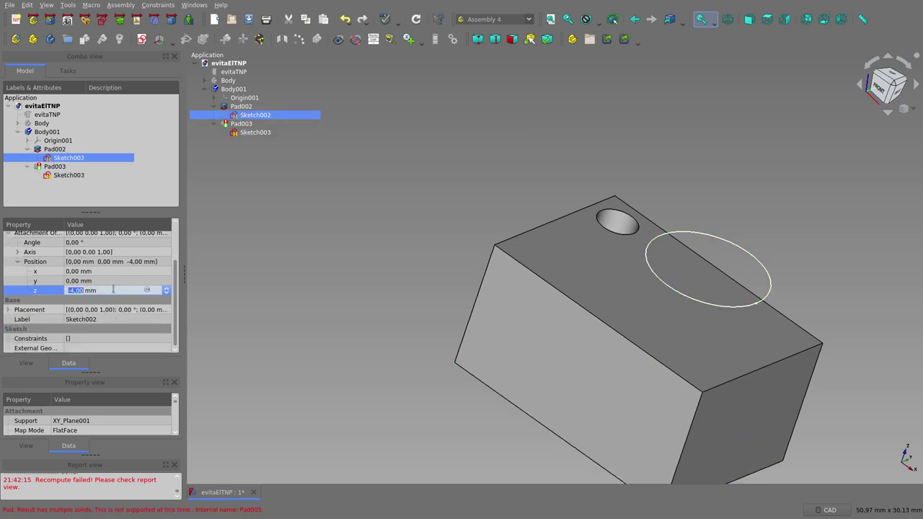
scroll(112, 290, up, 2)
scroll(111, 290, up, 2)
scroll(112, 290, up, 1)
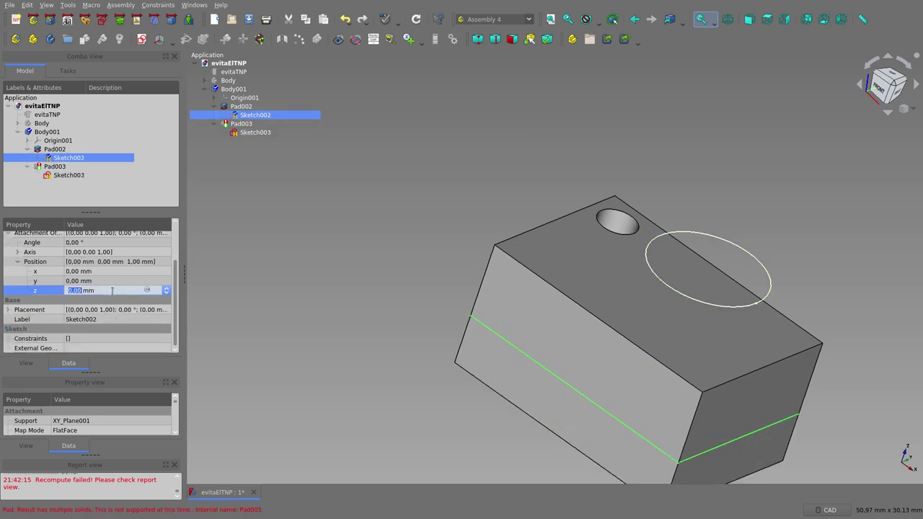
click(313, 308)
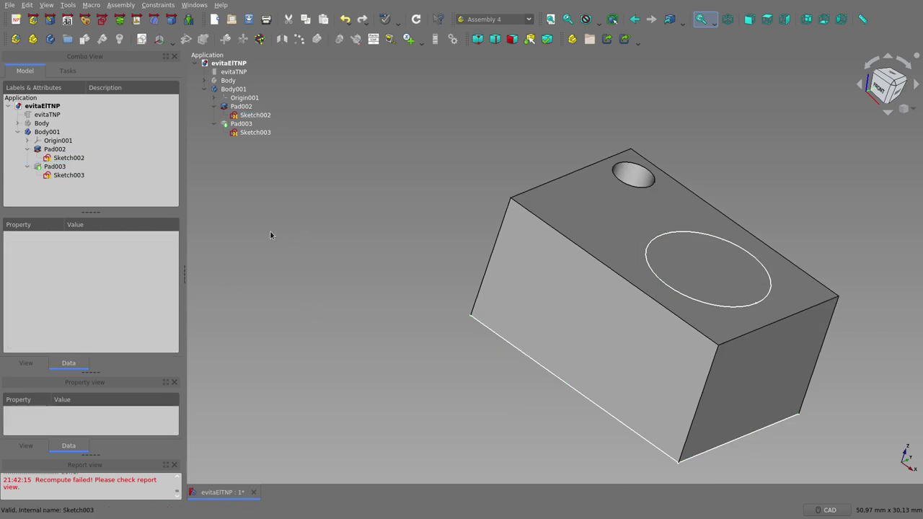
- Review Sketch002's x offset and Pad003, then orbit to a steeper top-down view
click(67, 158)
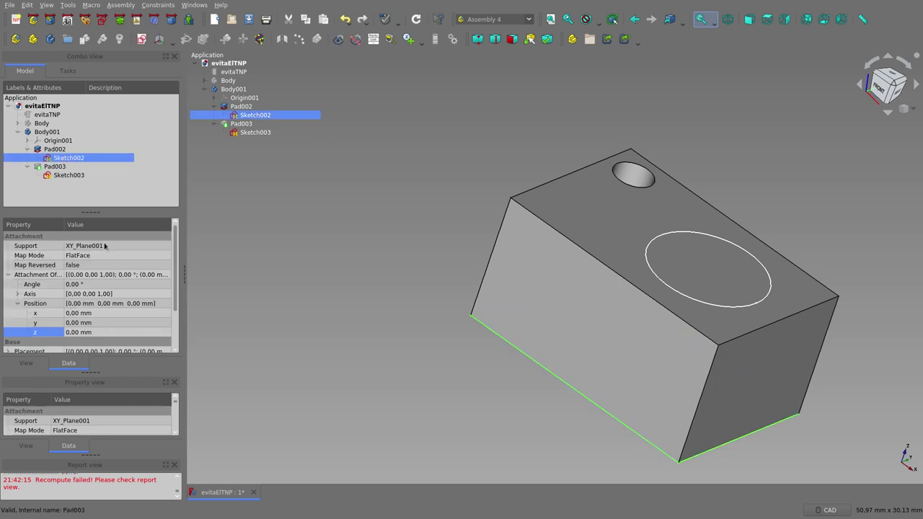
click(98, 313)
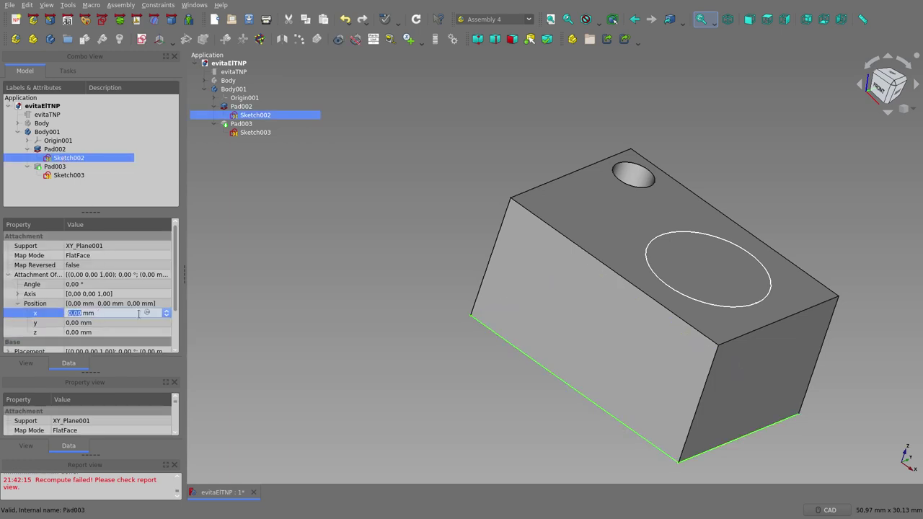
click(245, 124)
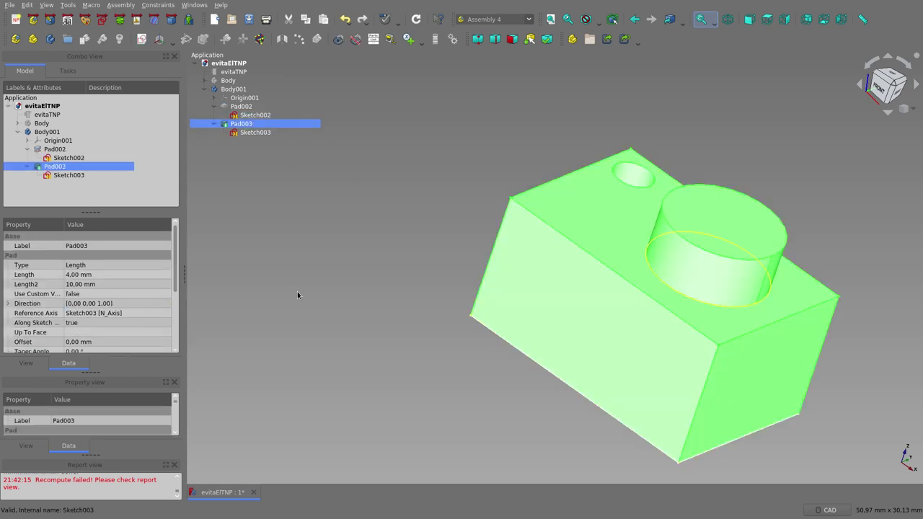
click(325, 303)
right_click(321, 296)
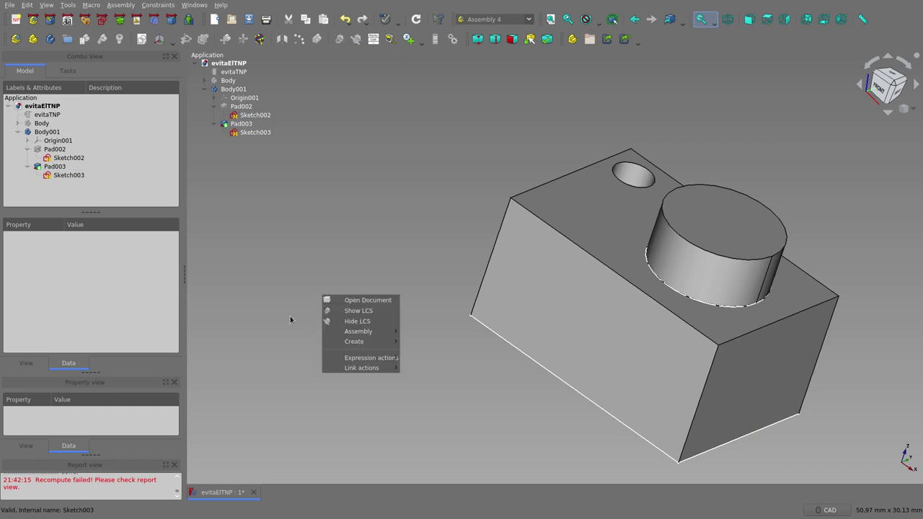
click(425, 217)
mouse_move(426, 204)
middle_down()
mouse_move(439, 250)
mouse_move(465, 233)
middle_up()
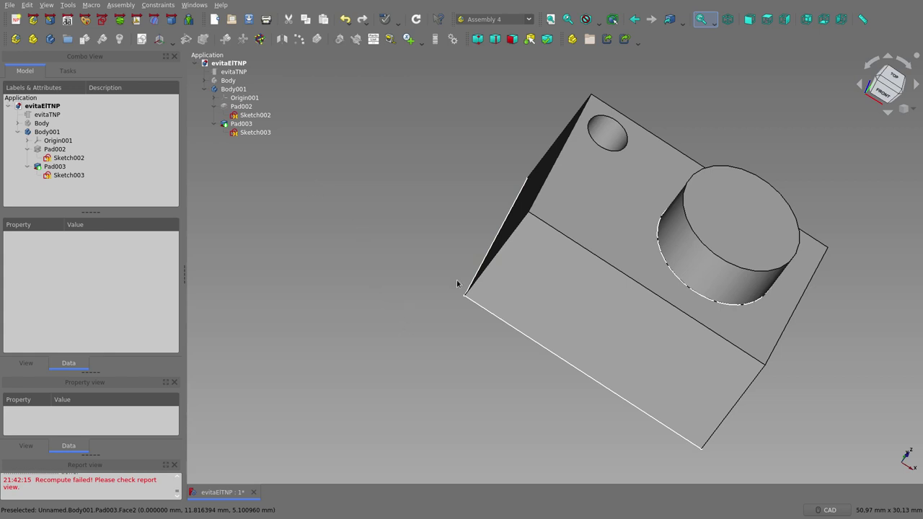
- Set Sketch002's Attachment Offset x position to 7 mm and recompute
click(72, 158)
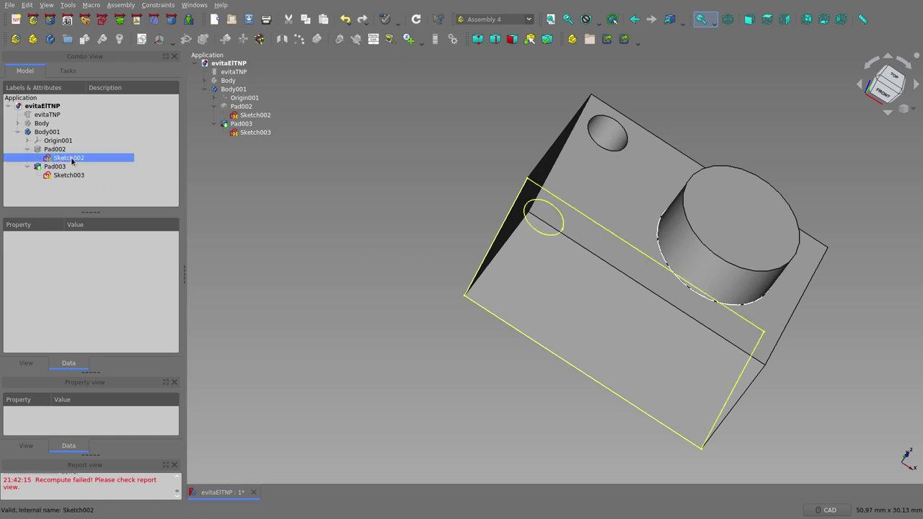
click(118, 313)
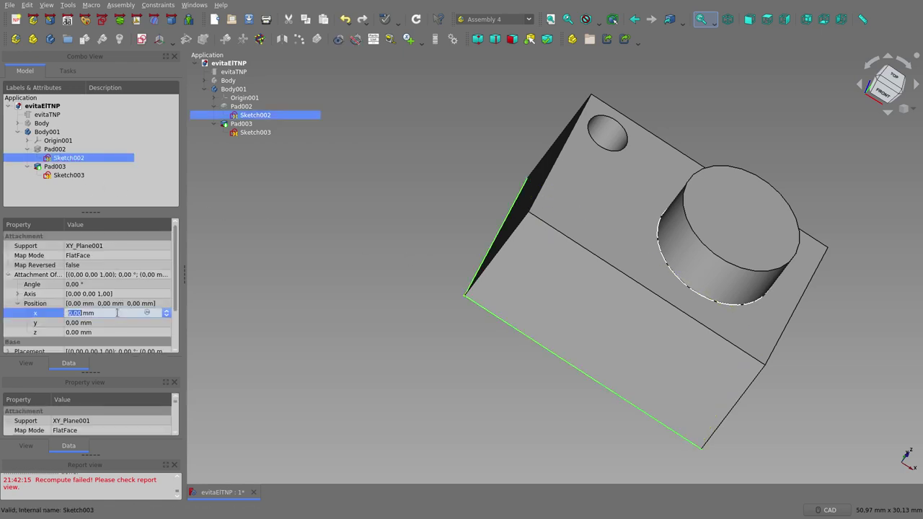
scroll(118, 313, up, 4)
scroll(117, 313, up, 2)
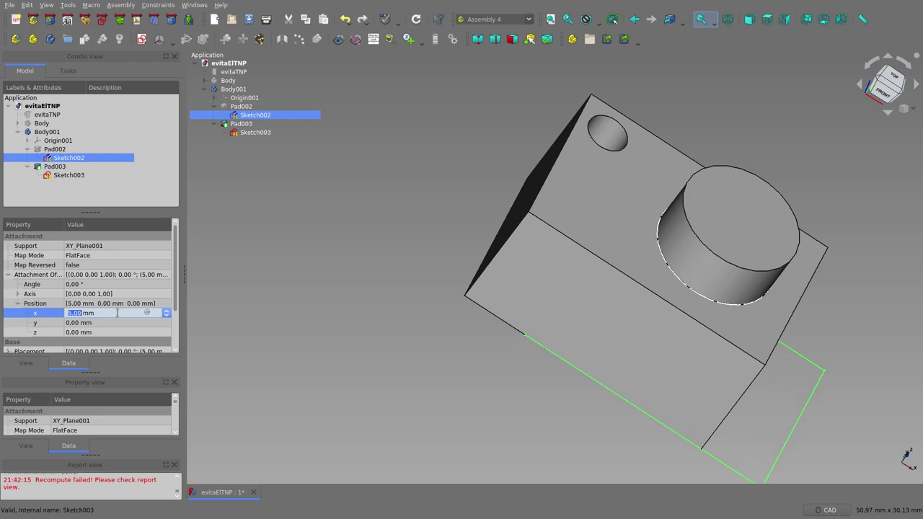
scroll(118, 313, up, 1)
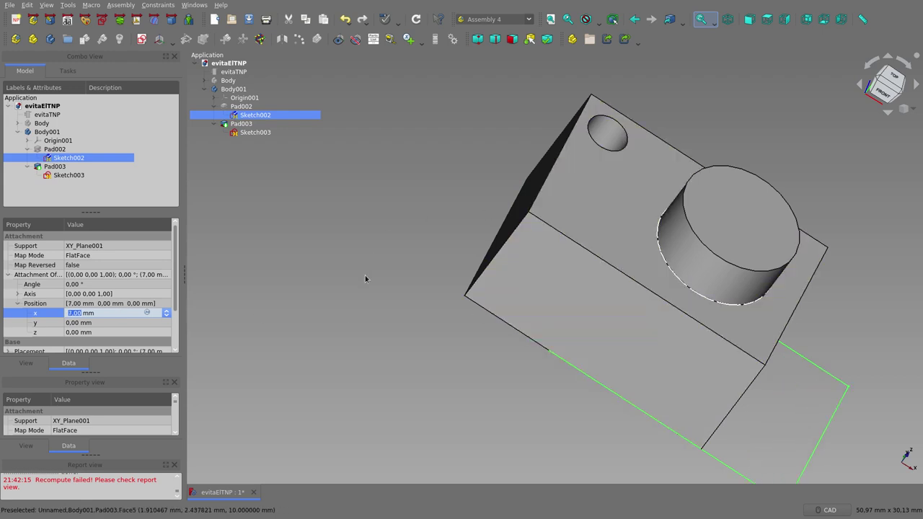
click(365, 279)
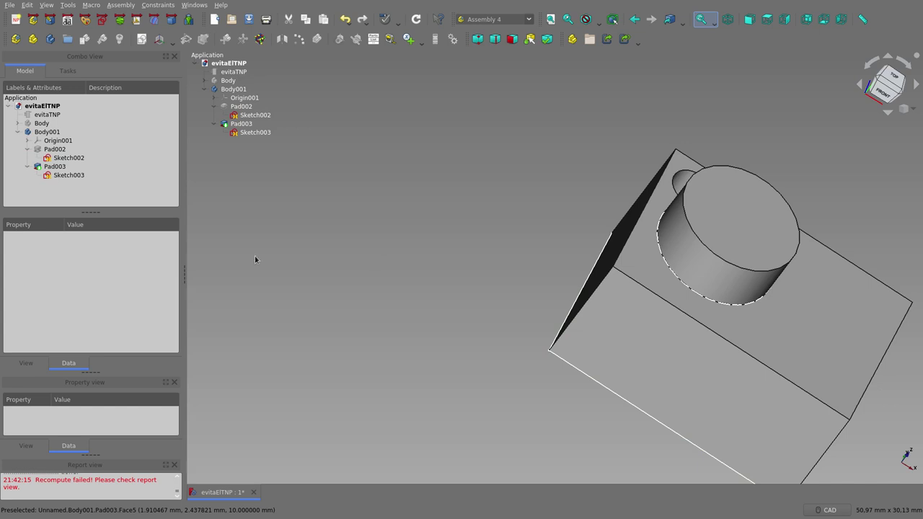
- Reset Sketch002's x offset to 0 mm, recompute, and collapse Body001
click(75, 158)
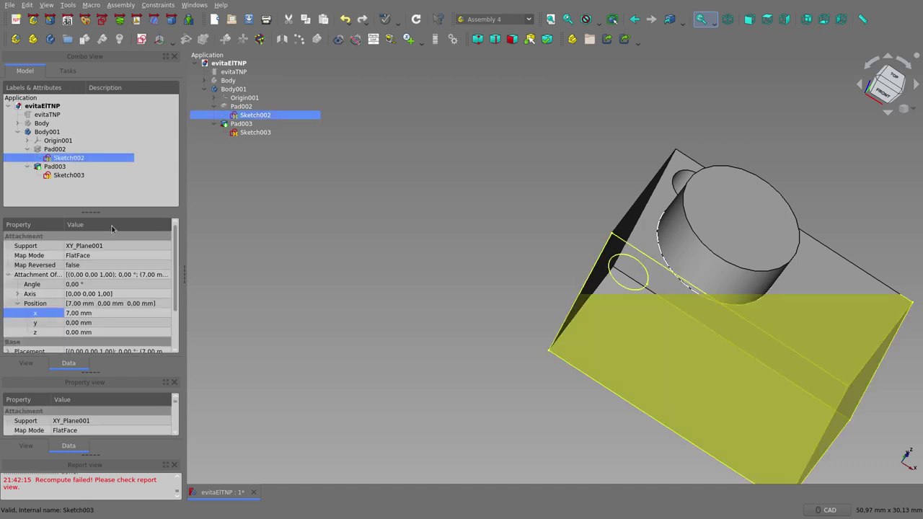
click(121, 313)
scroll(120, 313, down, 2)
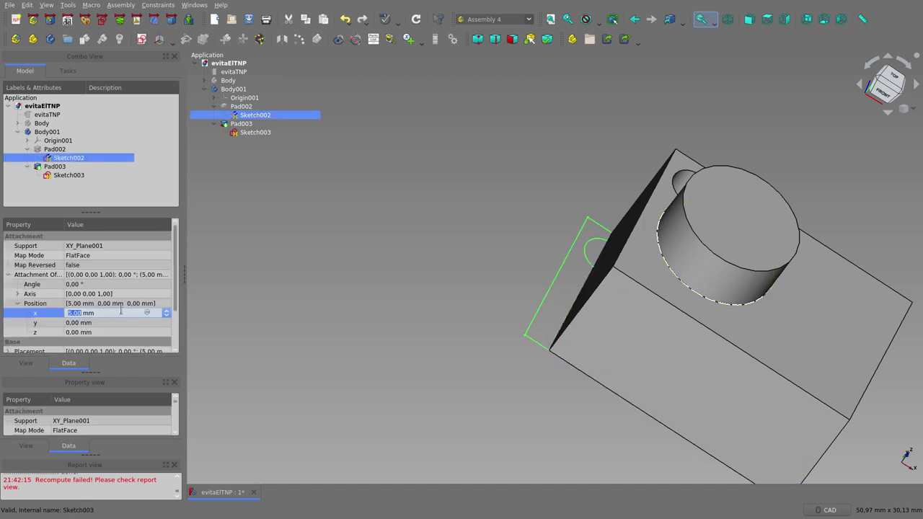
scroll(120, 312, down, 2)
scroll(121, 313, down, 2)
scroll(120, 310, down, 1)
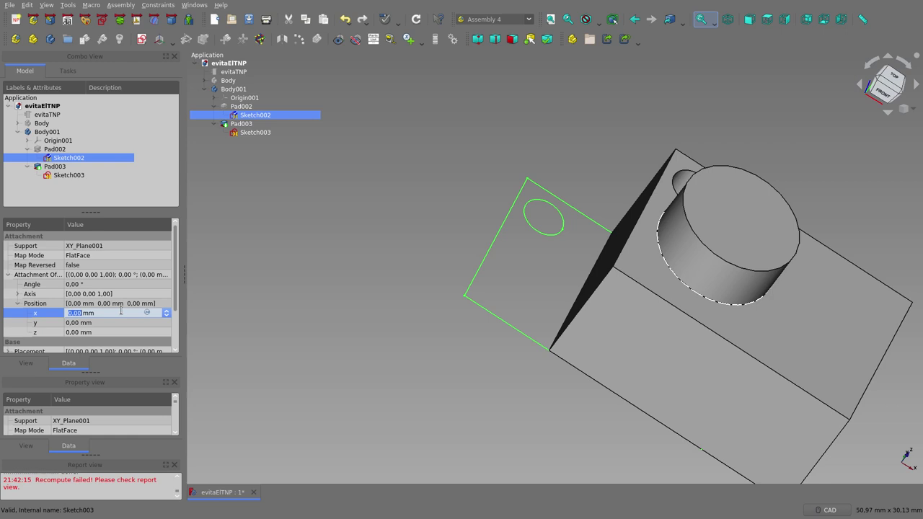
click(306, 366)
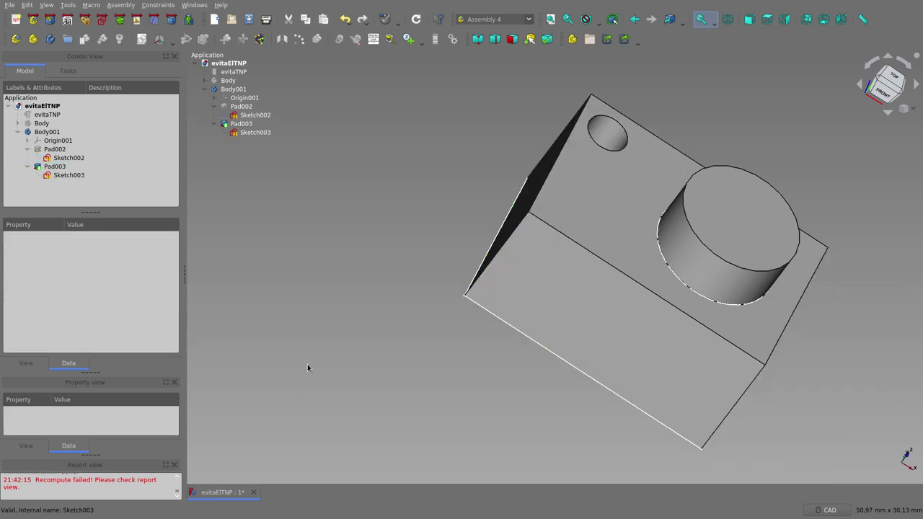
click(239, 131)
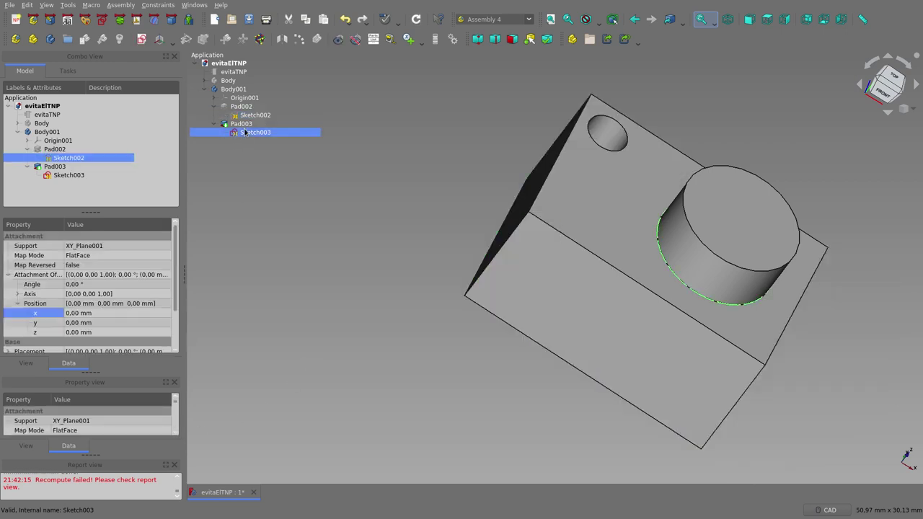
click(205, 91)
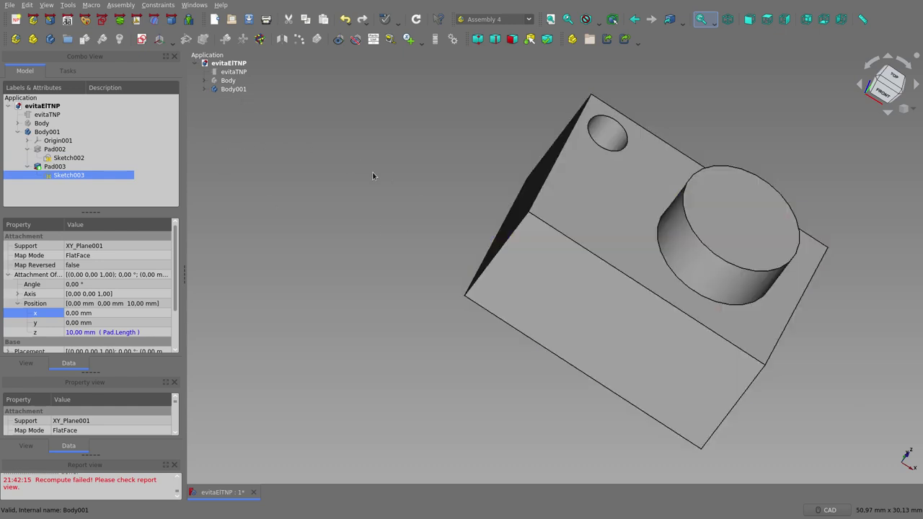
- Return to the Assembly 4 workbench, hide Body001, and select the document root
click(480, 27)
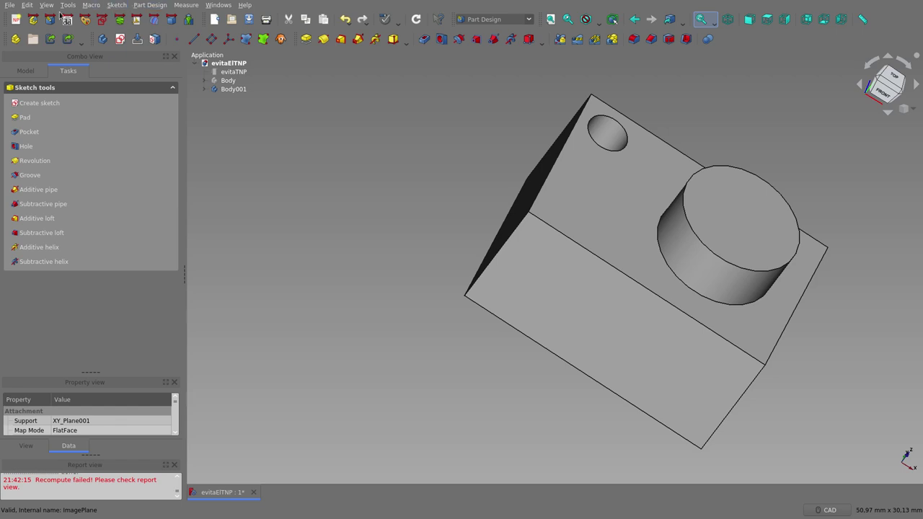
click(36, 22)
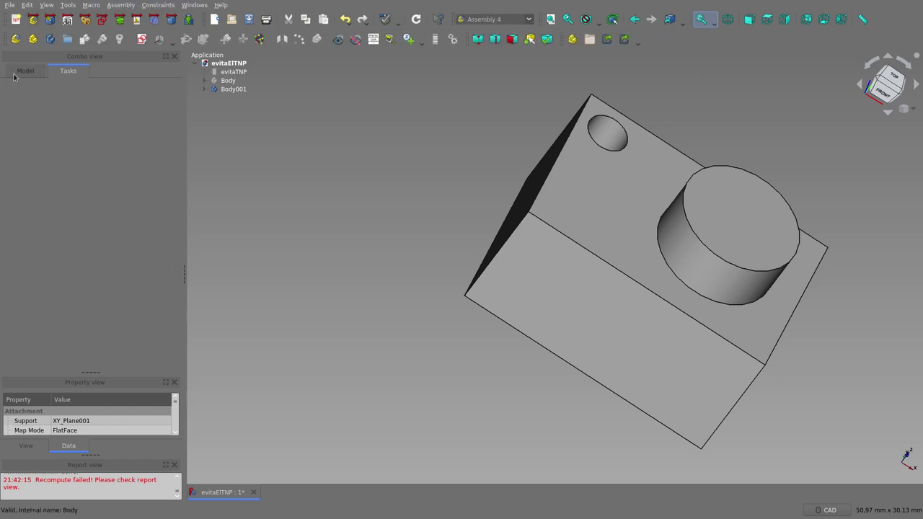
click(220, 91)
key(space)
click(52, 106)
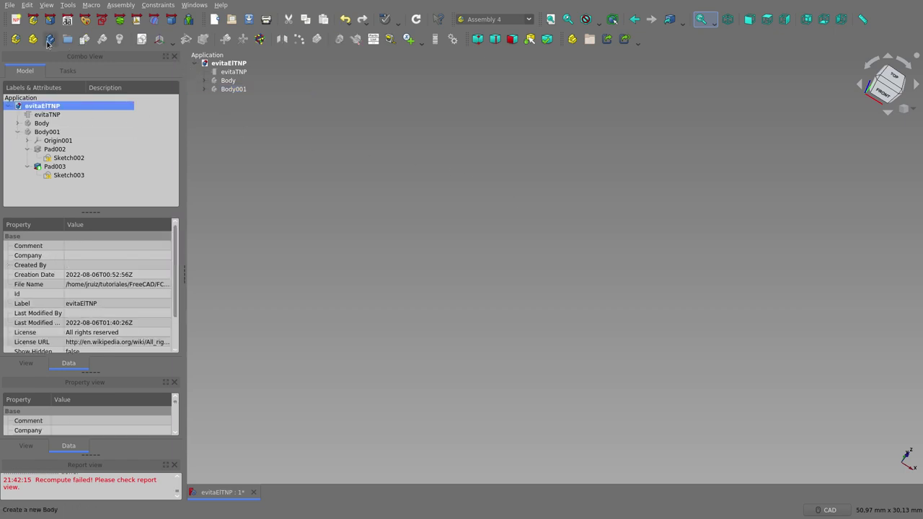
- Create a new body named Body_2 and check its LCS_0 coordinate system
click(49, 40)
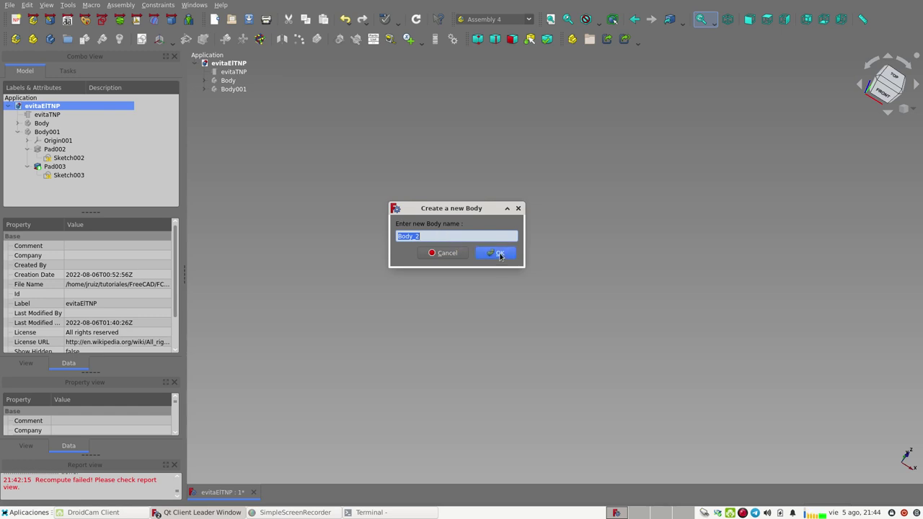
click(499, 253)
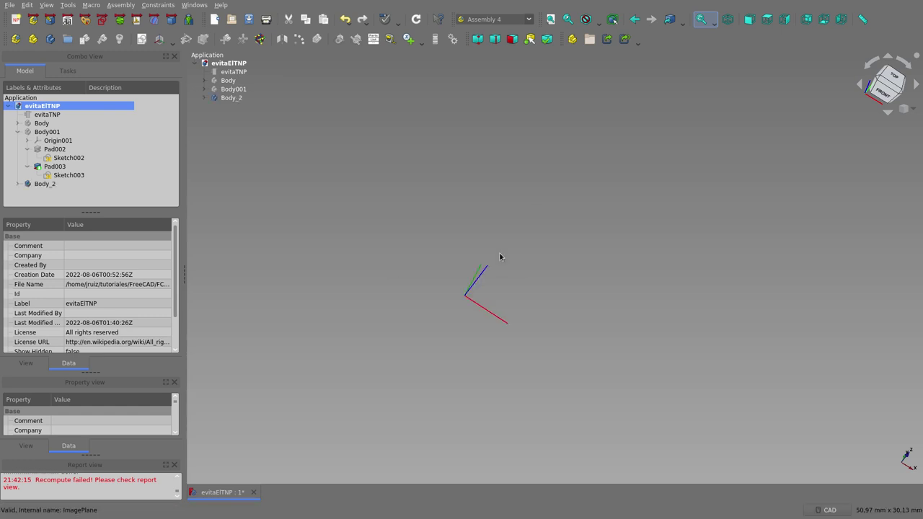
click(204, 98)
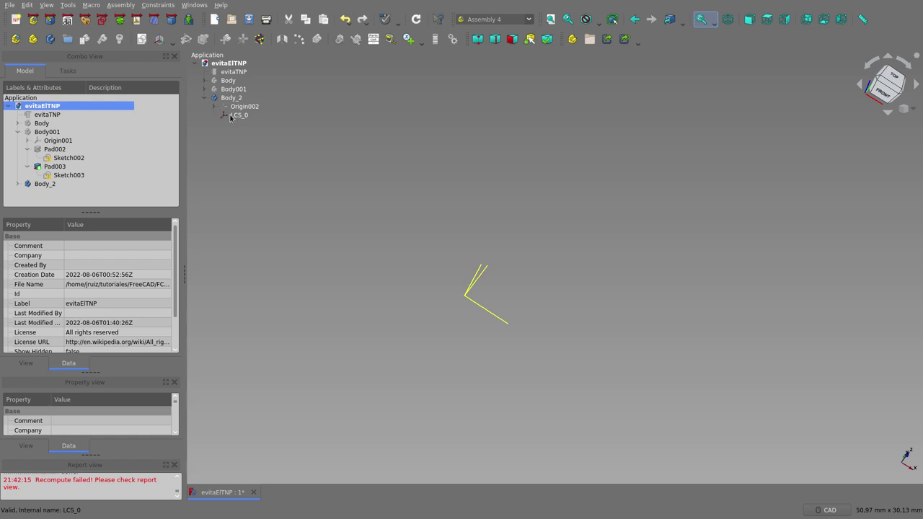
click(232, 115)
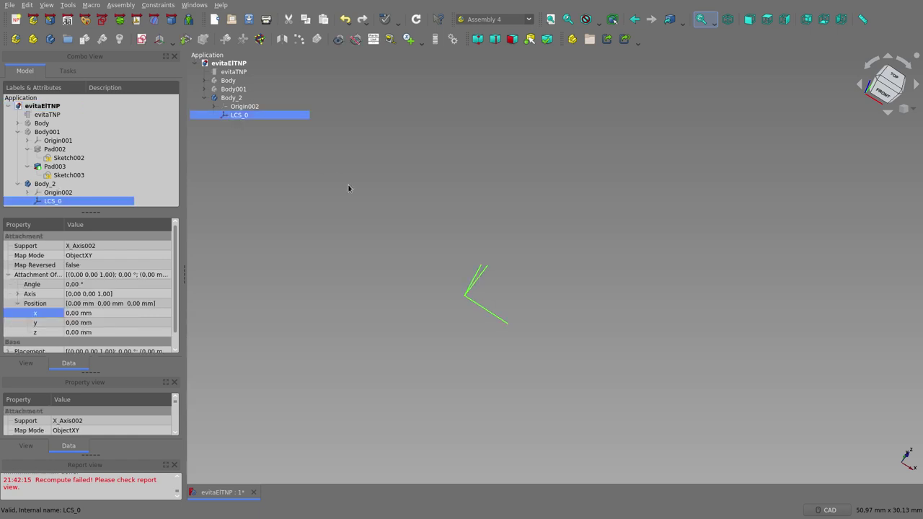
click(416, 207)
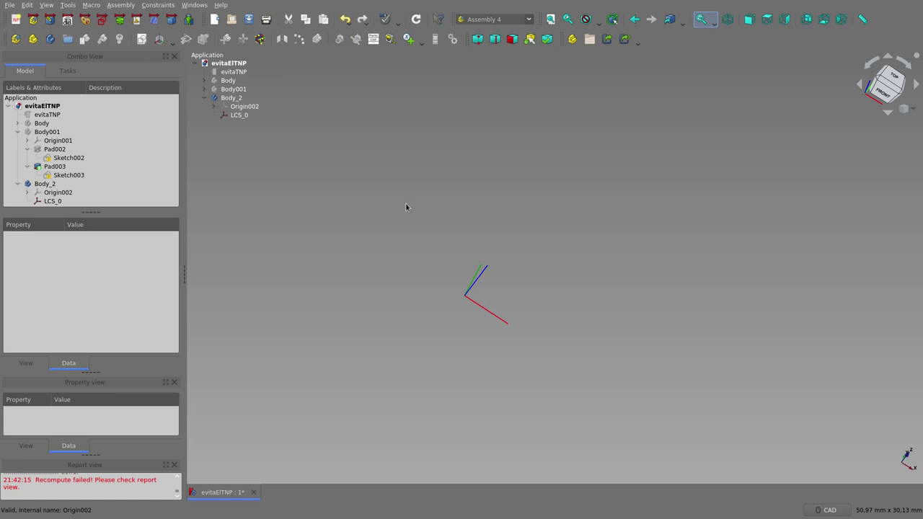
click(45, 184)
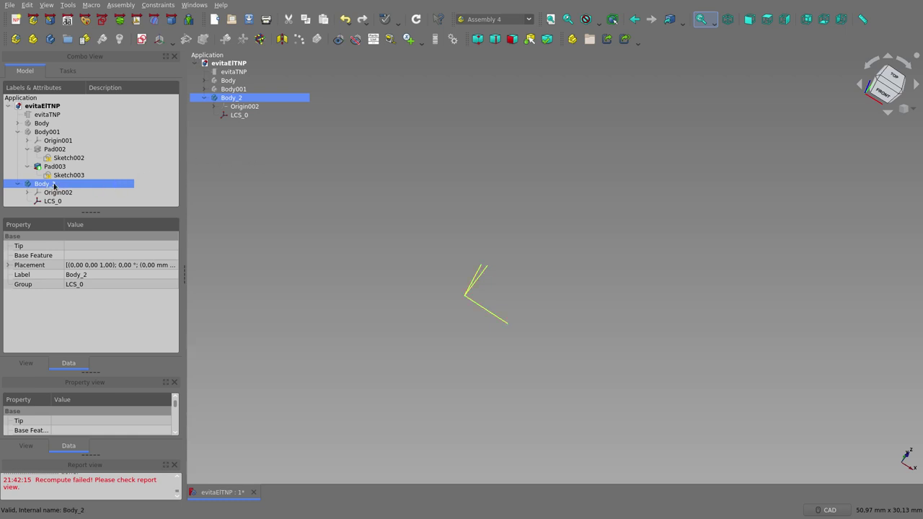
- Create Sketch_1 in Body_2 attached to LCS_0's XY plane and open it for editing
click(142, 39)
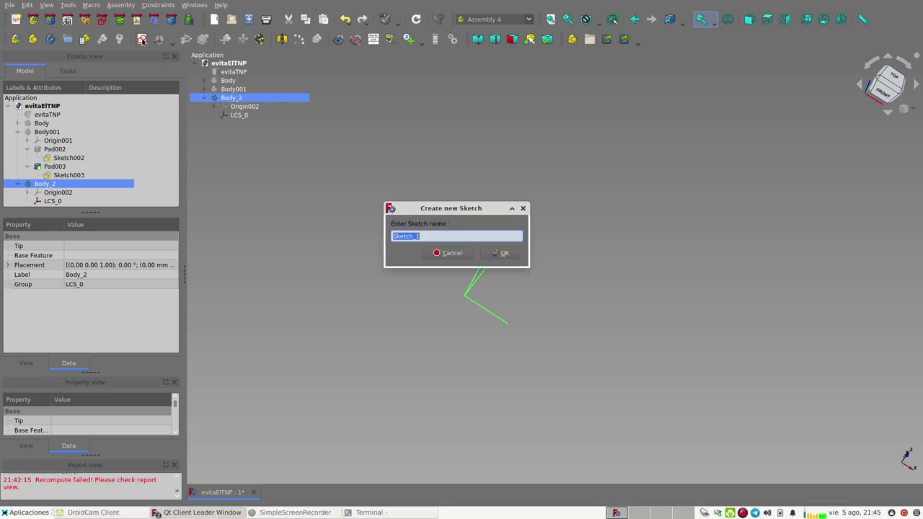
click(507, 253)
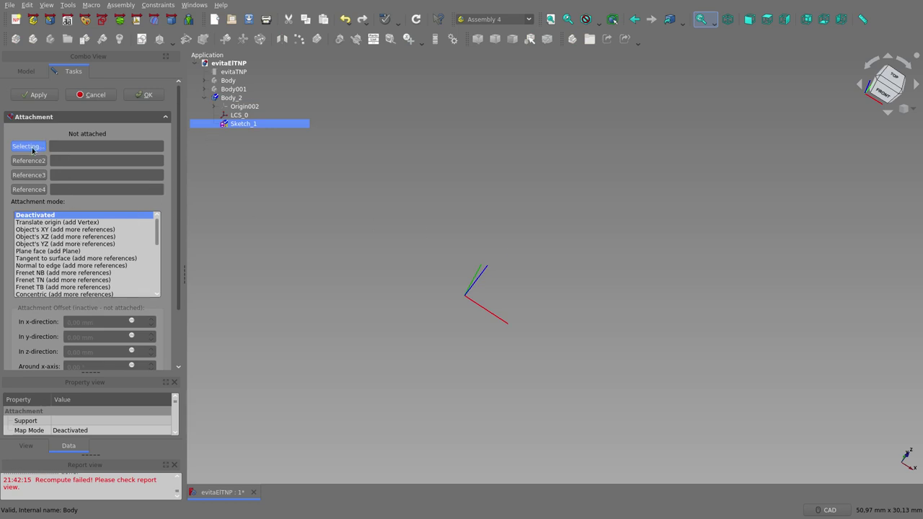
click(239, 116)
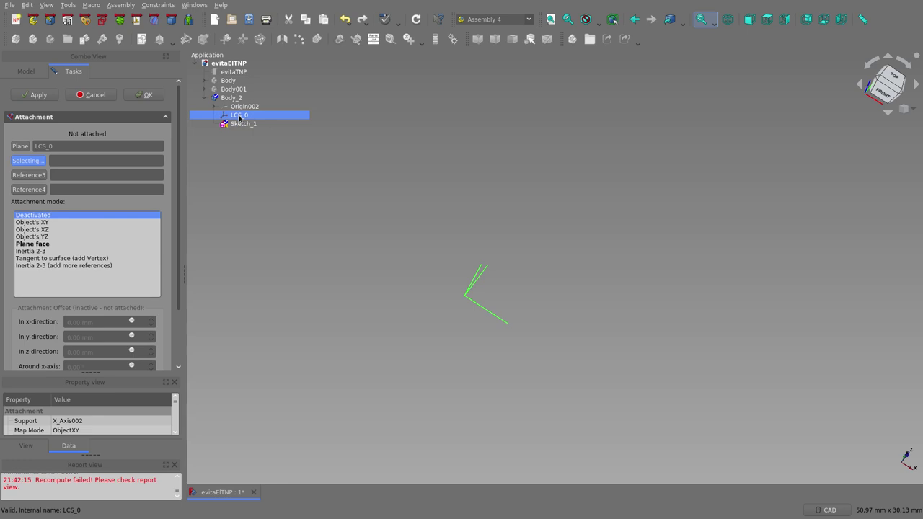
click(32, 222)
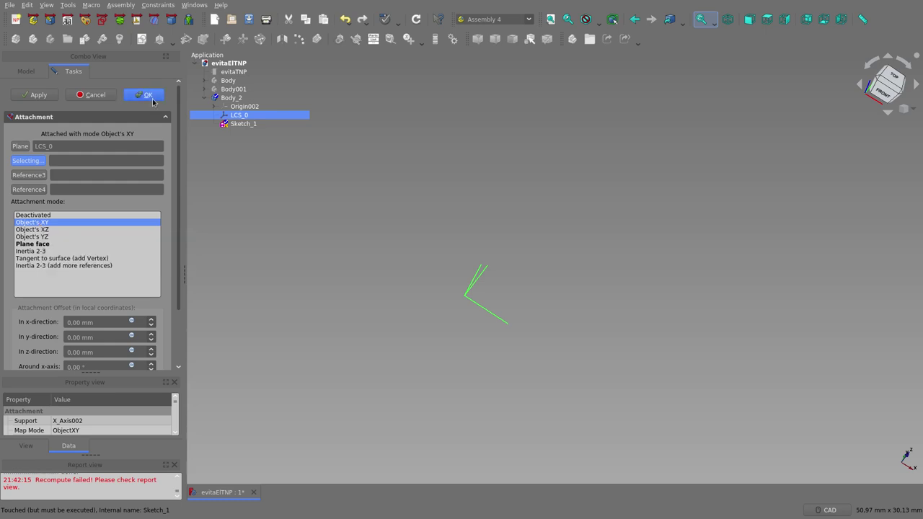
click(148, 96)
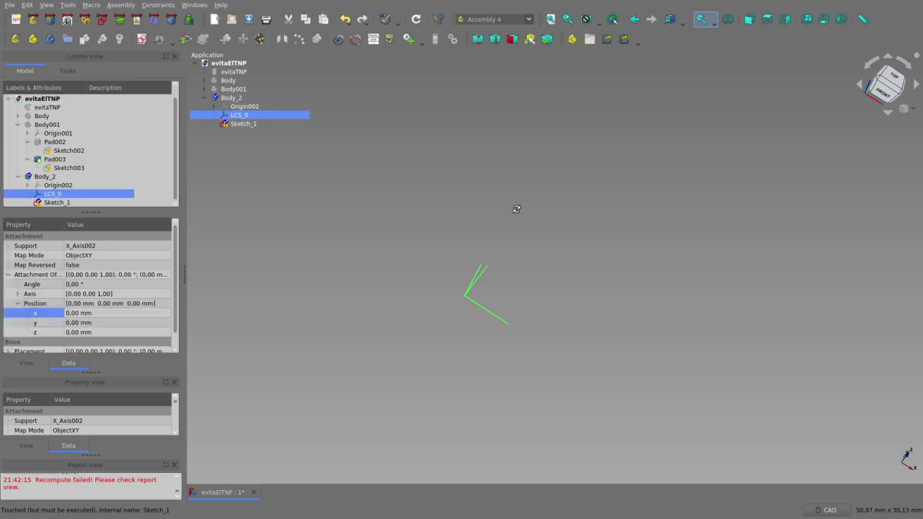
middle_drag(515, 206, 439, 223)
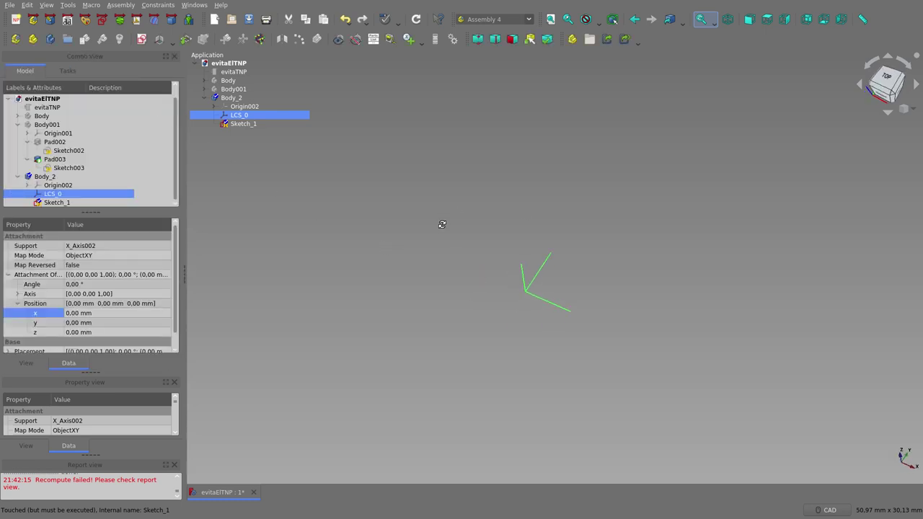
double_click(240, 124)
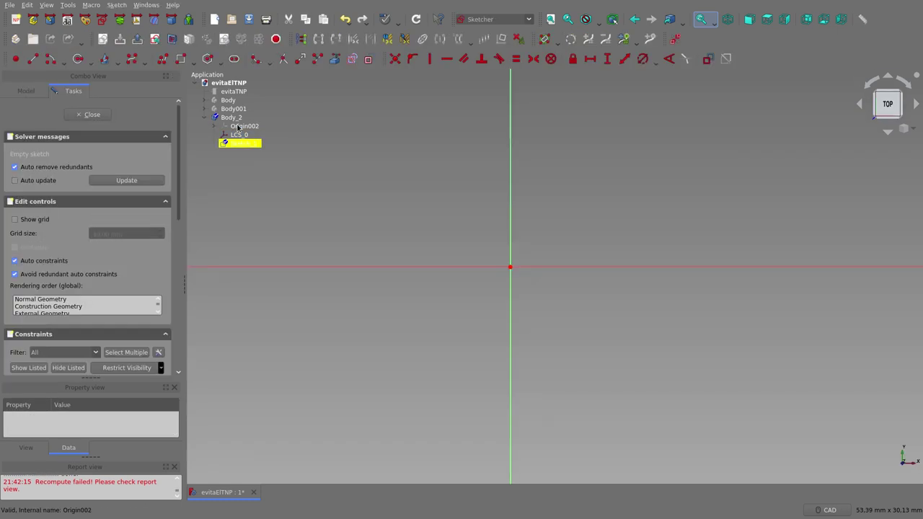
- Draw a rectangle from LCS_0's origin to an upper-right corner and close Sketch_1
click(180, 59)
click(511, 268)
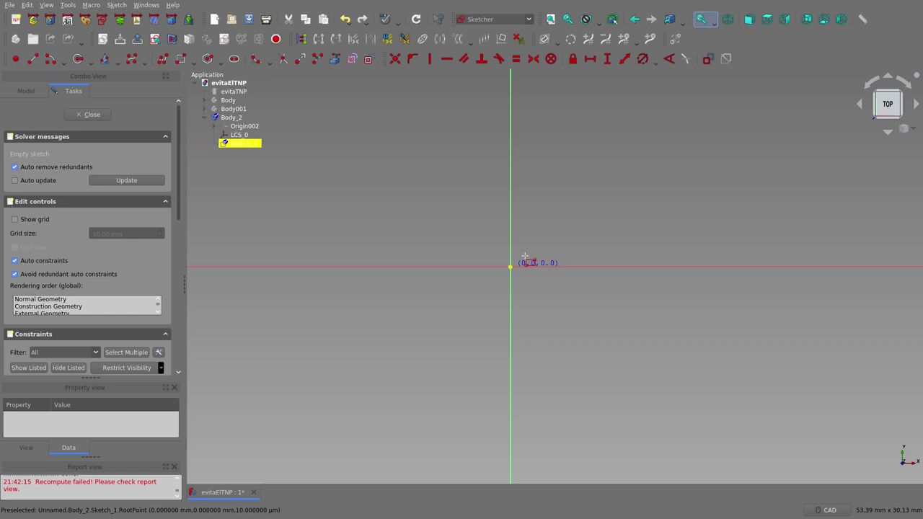
click(710, 122)
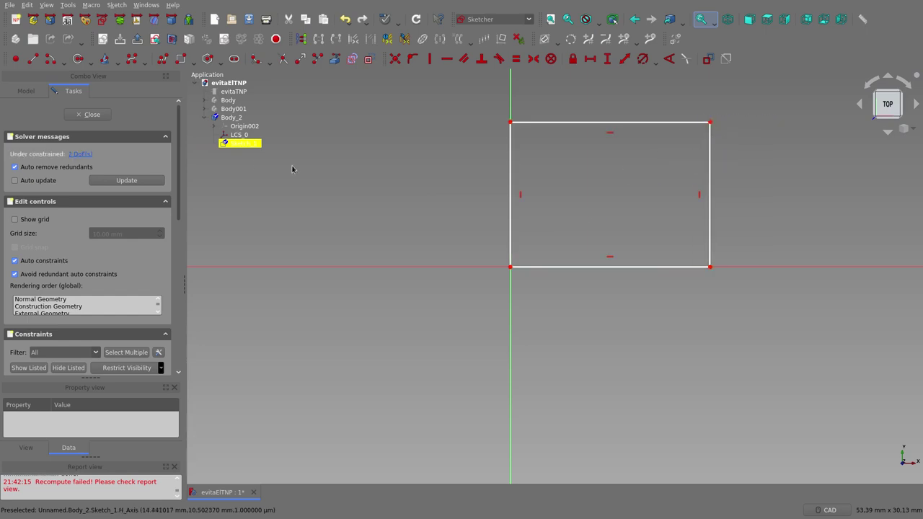
click(91, 114)
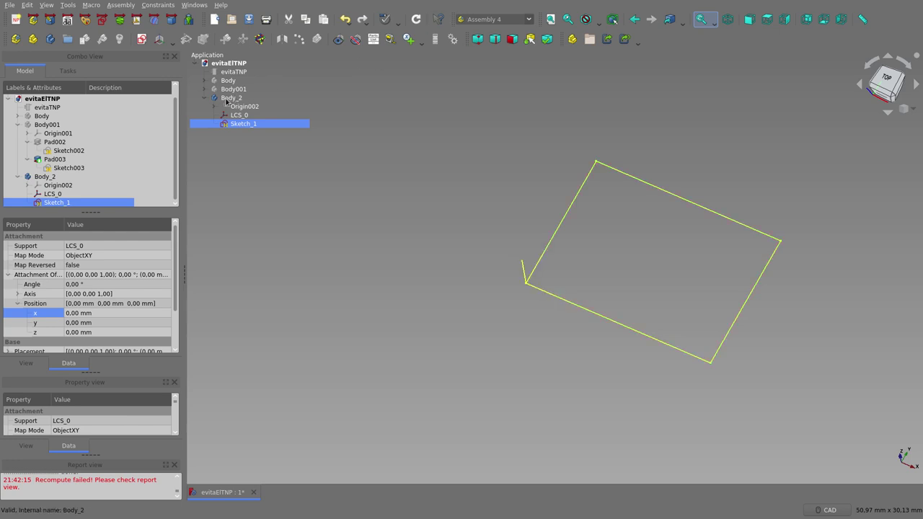
- Activate Body_2 and pad Sketch_1 10 mm into the solid block Pad004
double_click(226, 98)
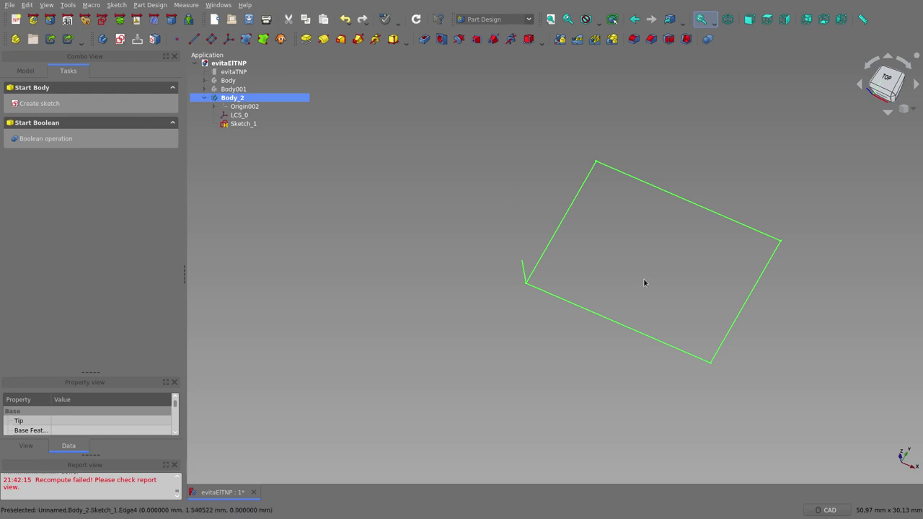
mouse_move(644, 282)
middle_down()
mouse_move(656, 243)
mouse_move(676, 237)
middle_up()
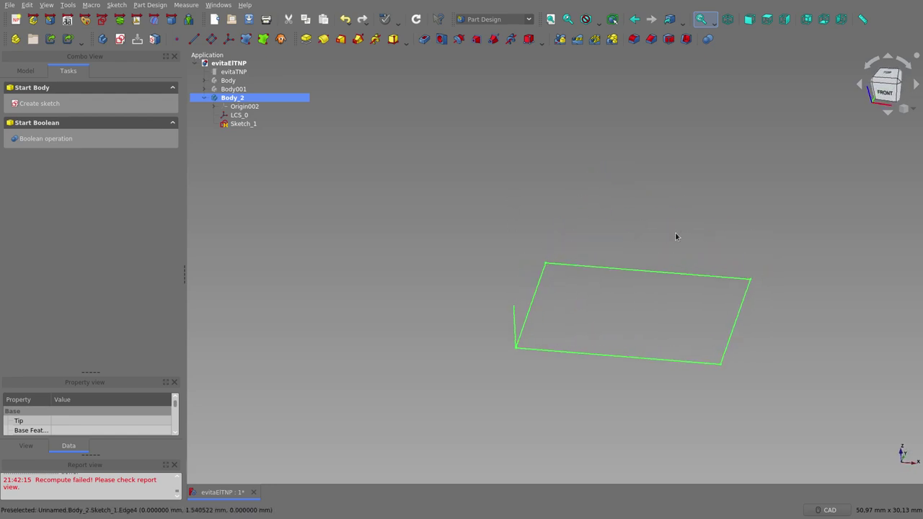
click(242, 124)
click(308, 40)
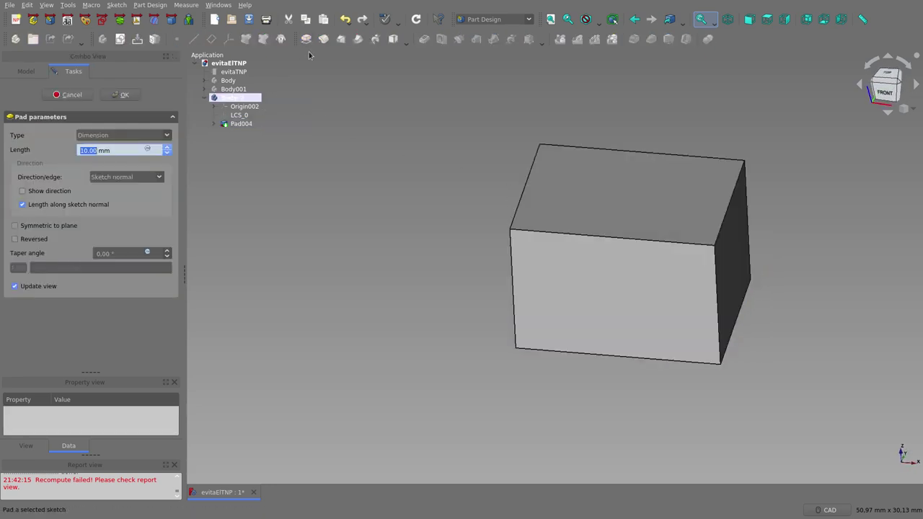
click(134, 99)
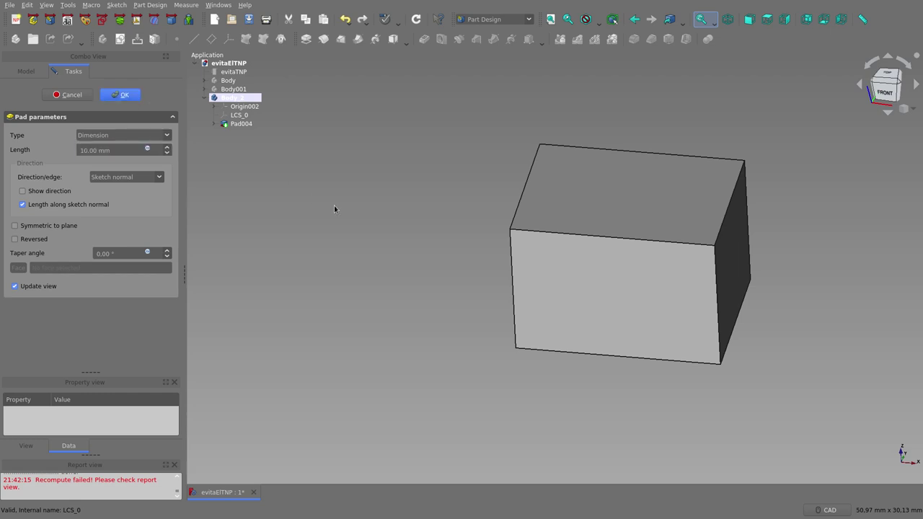
mouse_move(406, 236)
middle_down()
mouse_move(459, 270)
mouse_move(440, 237)
middle_up()
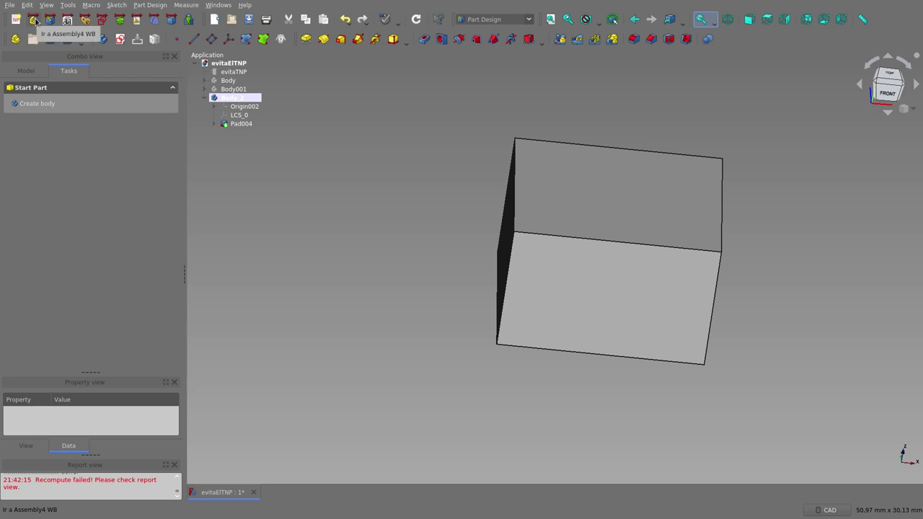
- Switch to the Assembly 4 workbench and select Body_2 to hold a new sketch
click(35, 21)
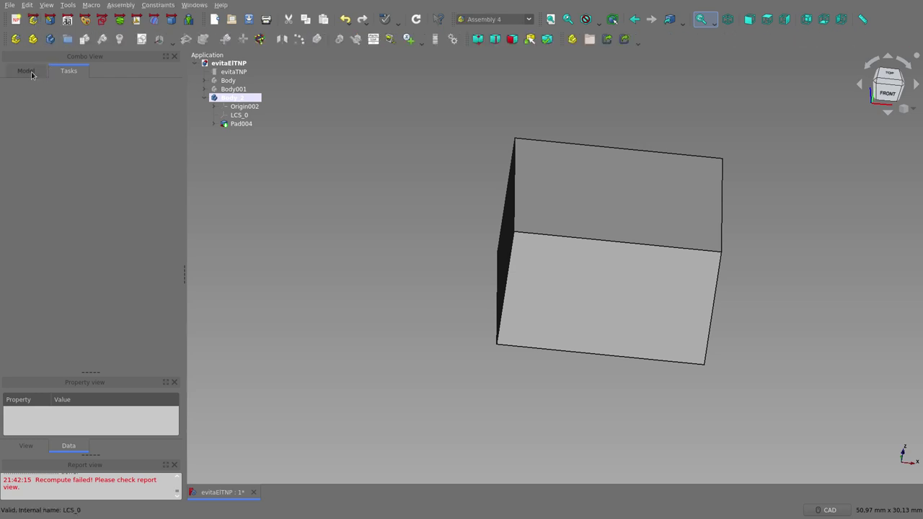
click(229, 98)
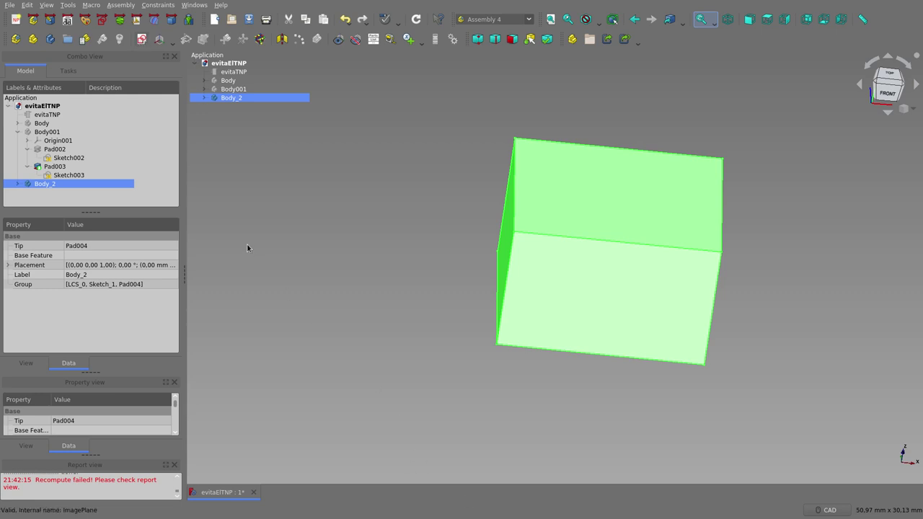
- Create Sketch_2 in Body_2, attached to Pad004's Sketch_1 in Object's XY mode
click(141, 39)
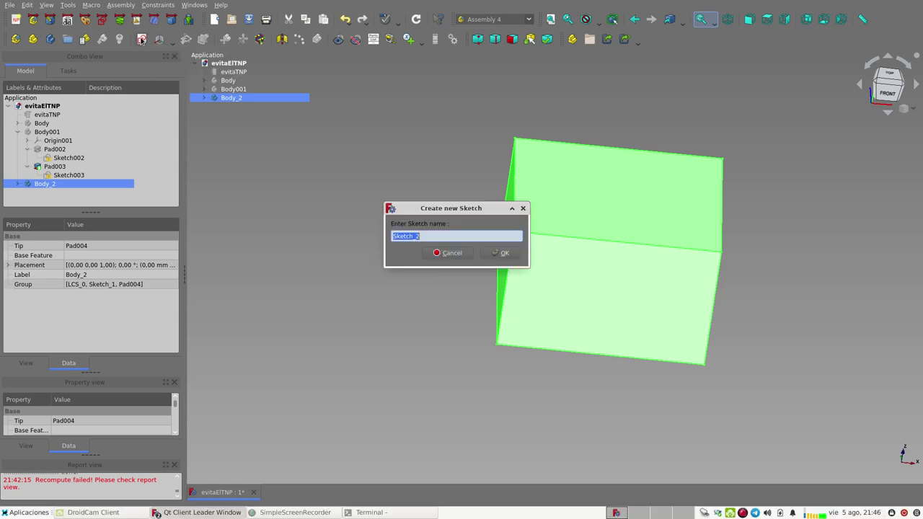
click(501, 254)
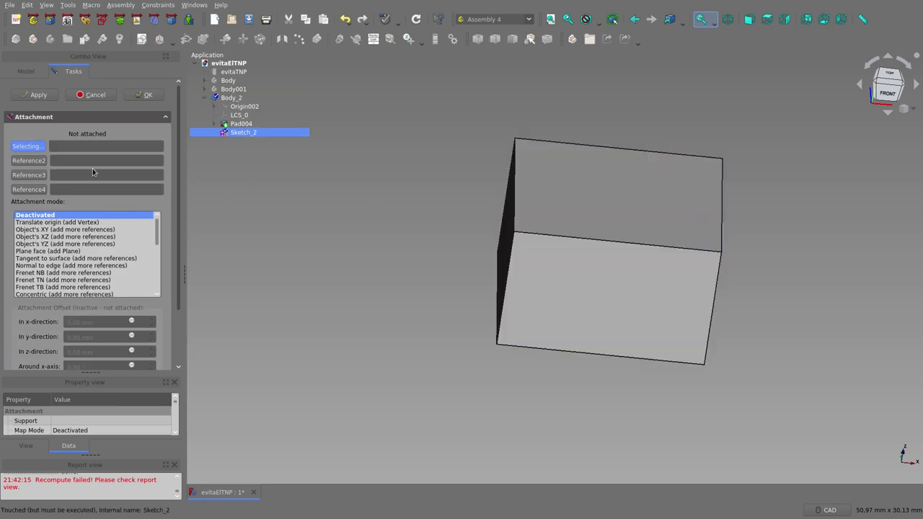
click(216, 126)
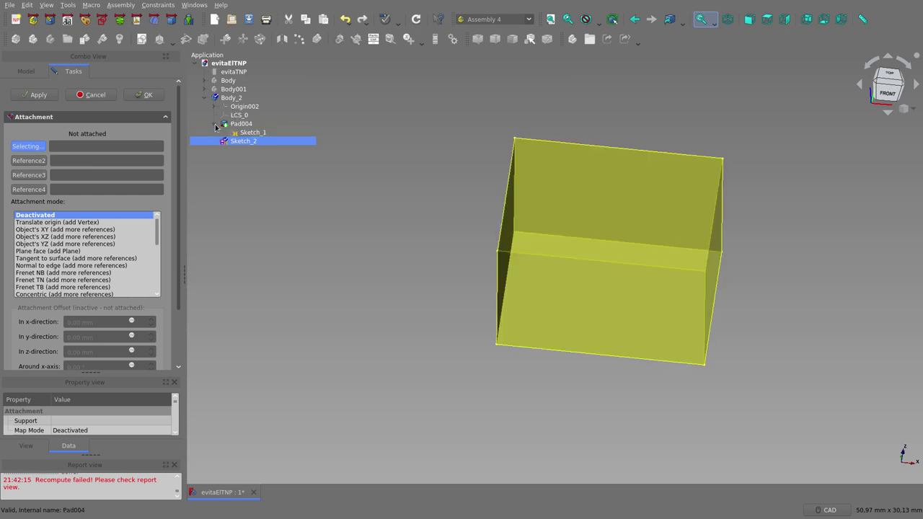
click(254, 133)
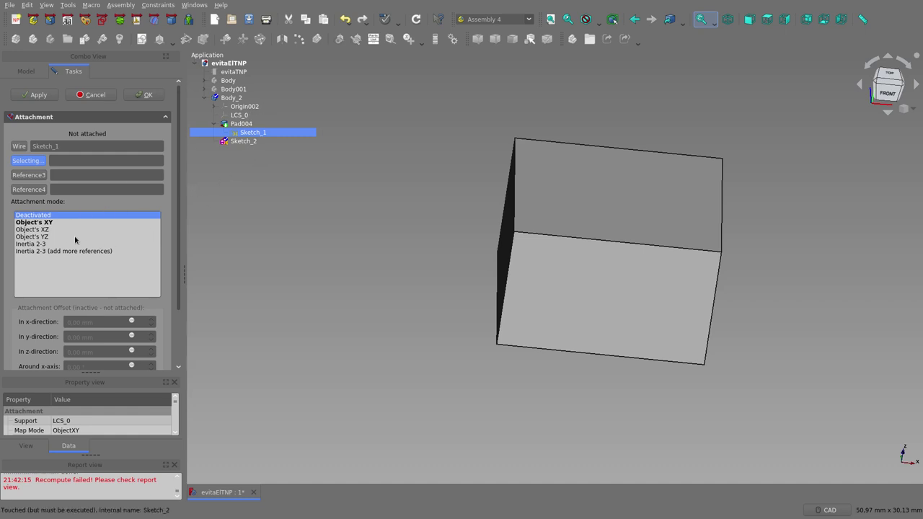
click(50, 223)
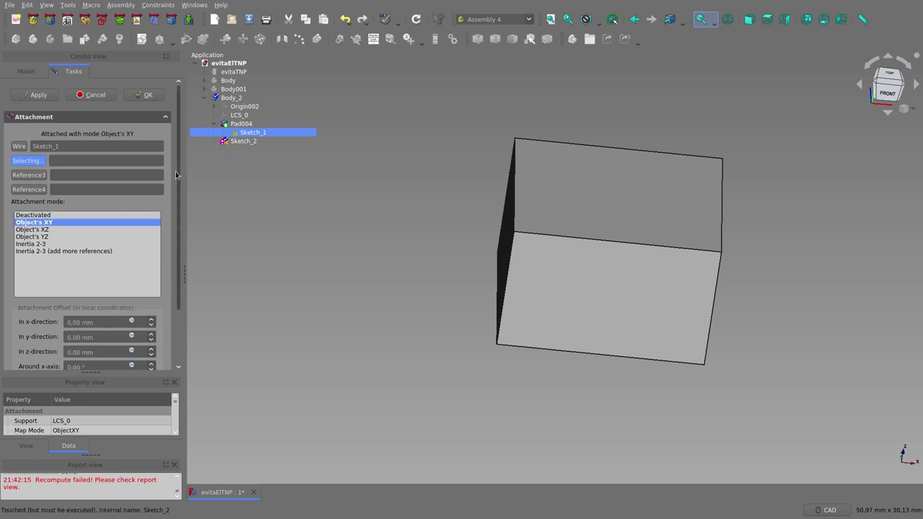
scroll(180, 175, down, 2)
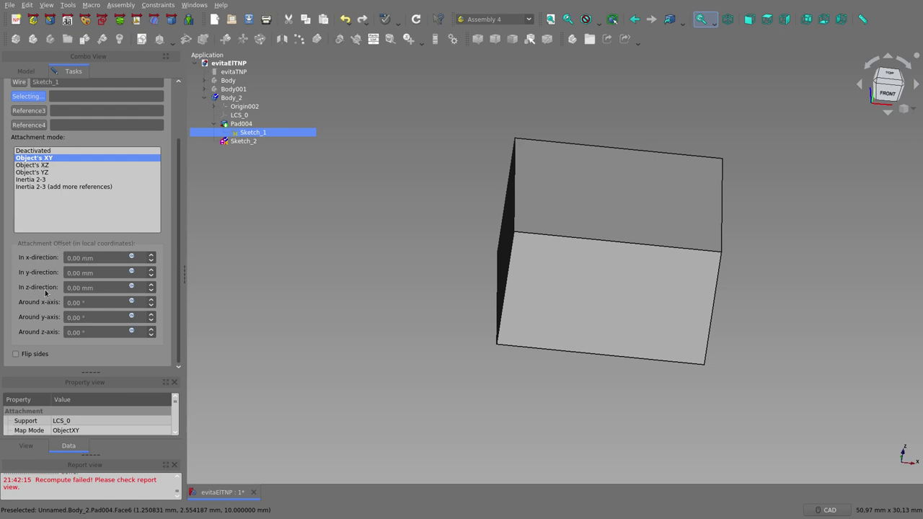
- Drive Sketch_2's z offset with the expression Pad004.Length, lifting it 10 mm
click(132, 288)
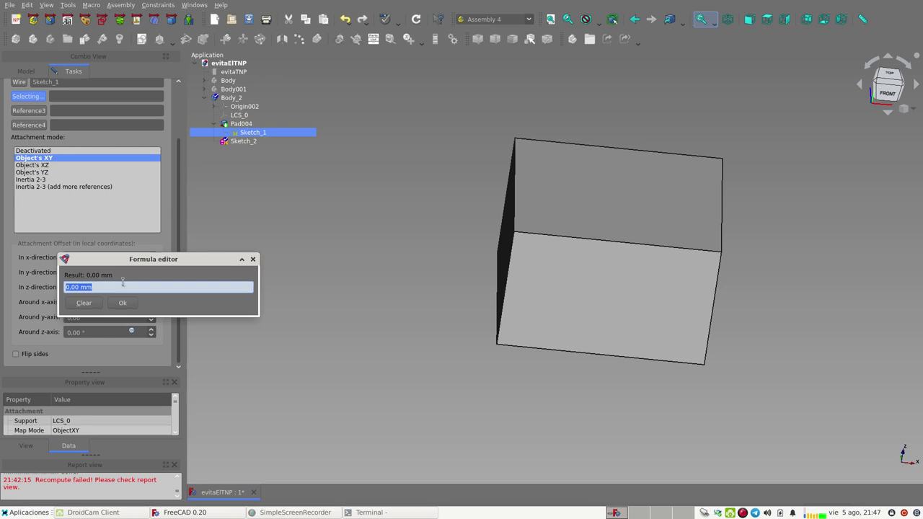
text(pa)
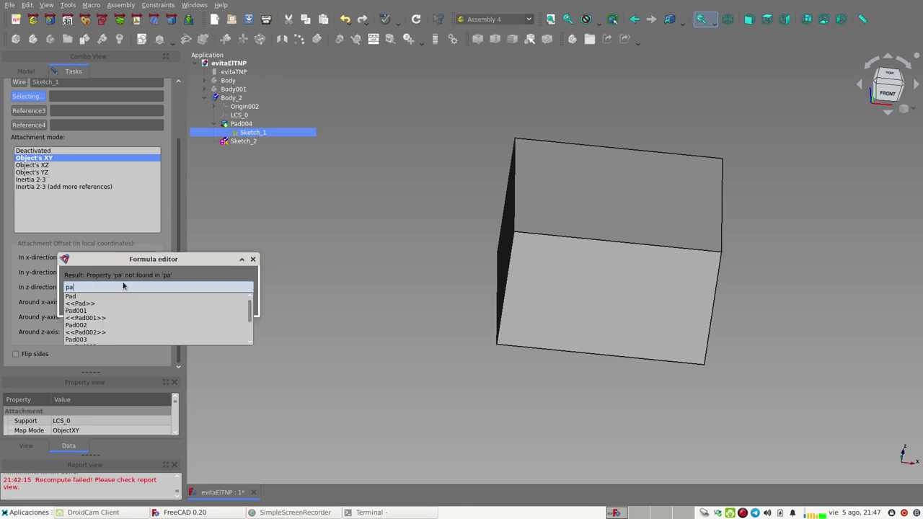
scroll(130, 321, down, 1)
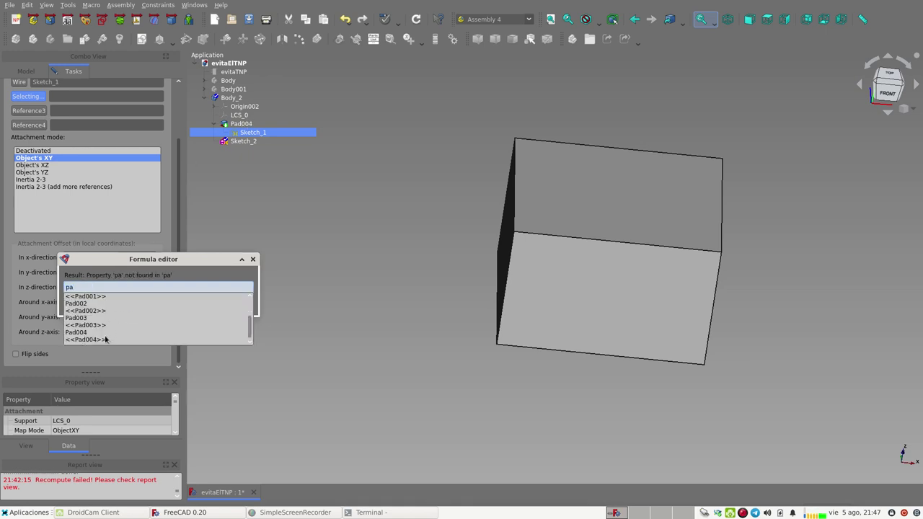
click(104, 335)
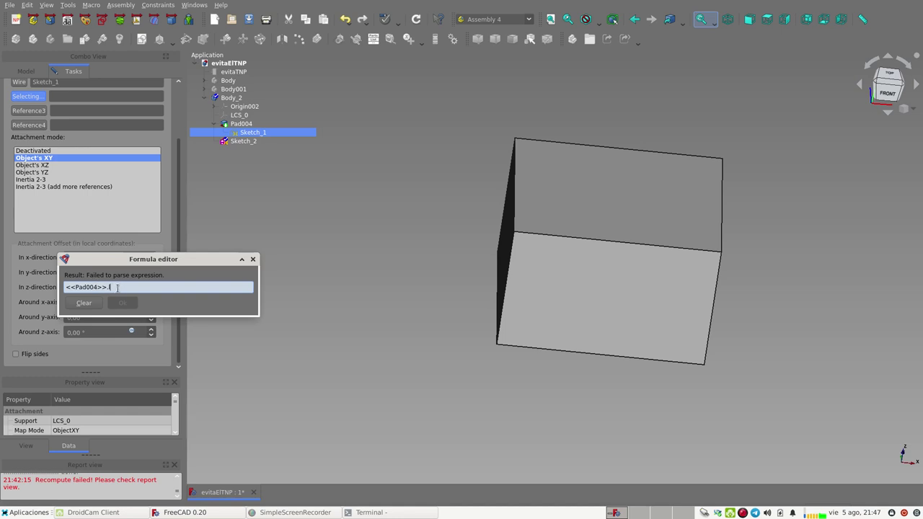
triple_click(114, 286)
text(pad)
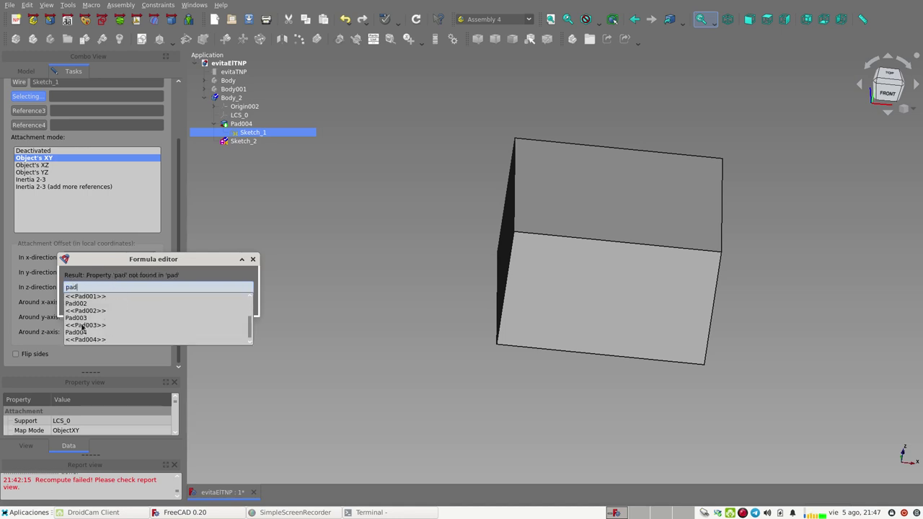
click(80, 331)
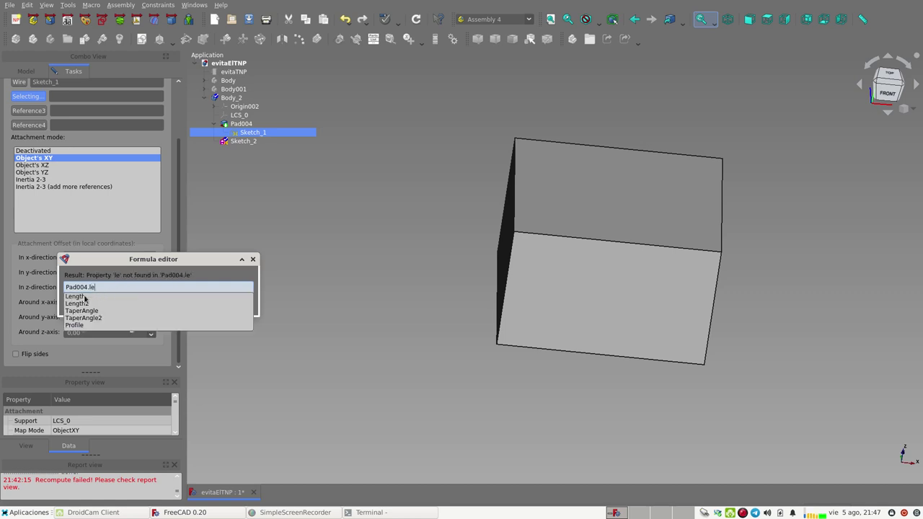
click(85, 295)
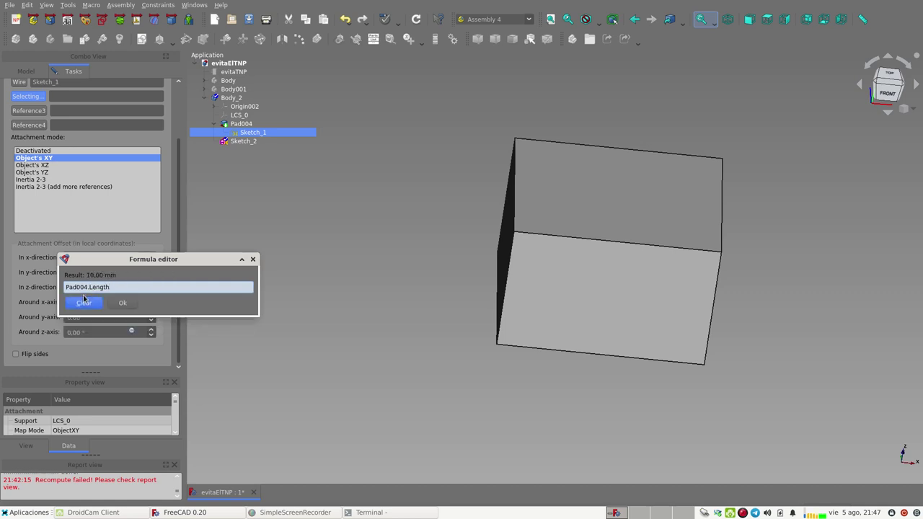
click(124, 302)
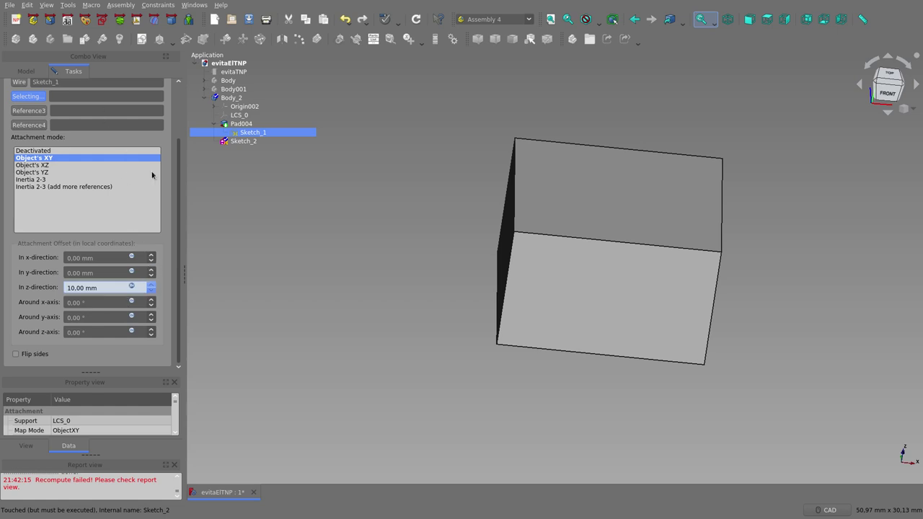
scroll(153, 174, up, 3)
- Confirm Sketch_2's attachment and draw a circle inside the box outline
click(134, 98)
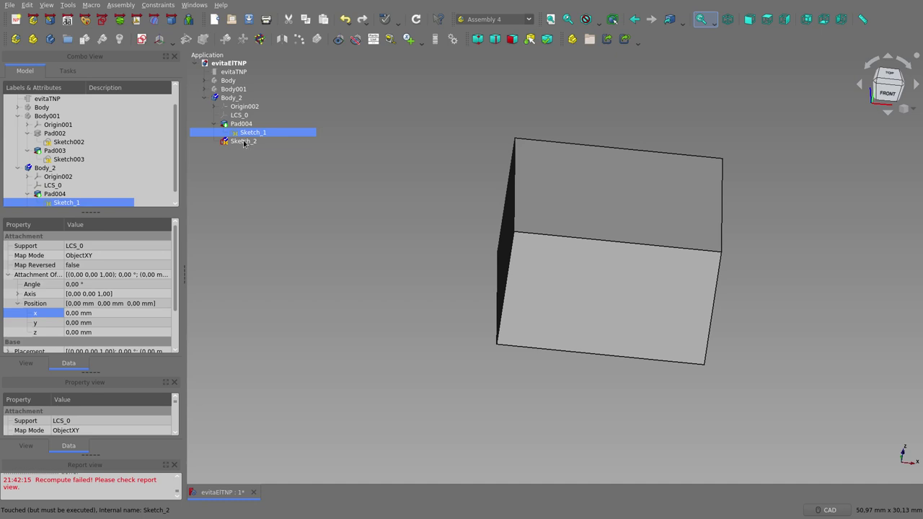
double_click(243, 142)
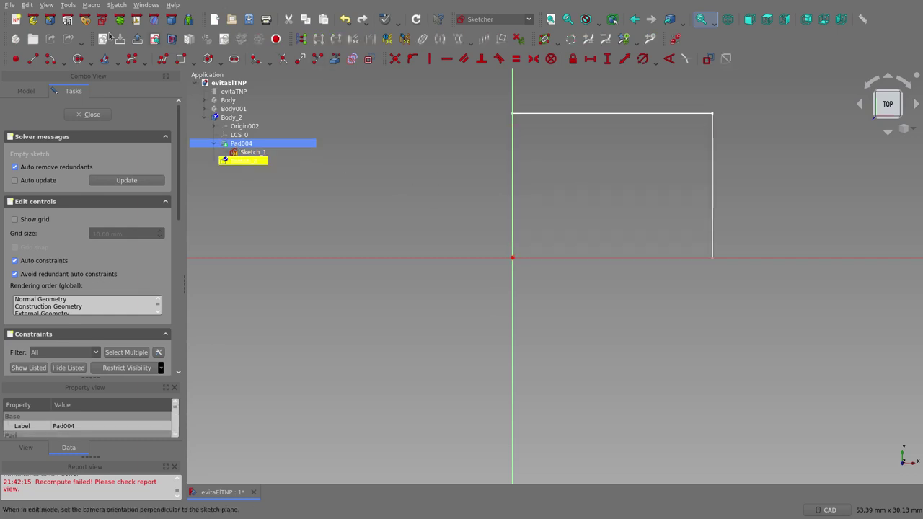
key(g)
key(y)
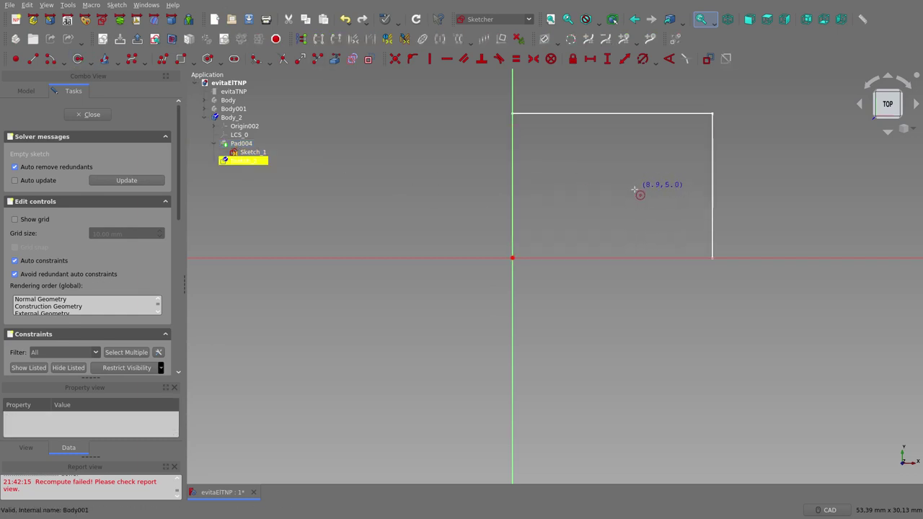
click(634, 189)
click(662, 160)
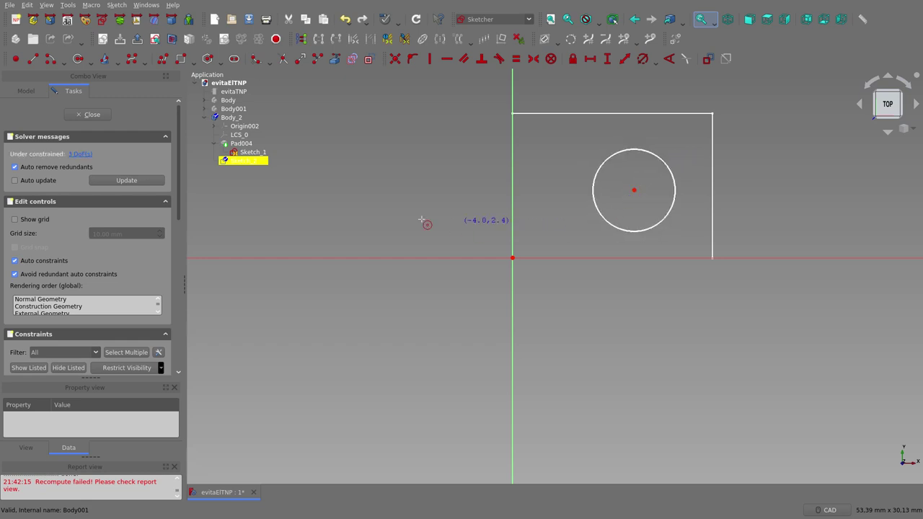
right_click(387, 217)
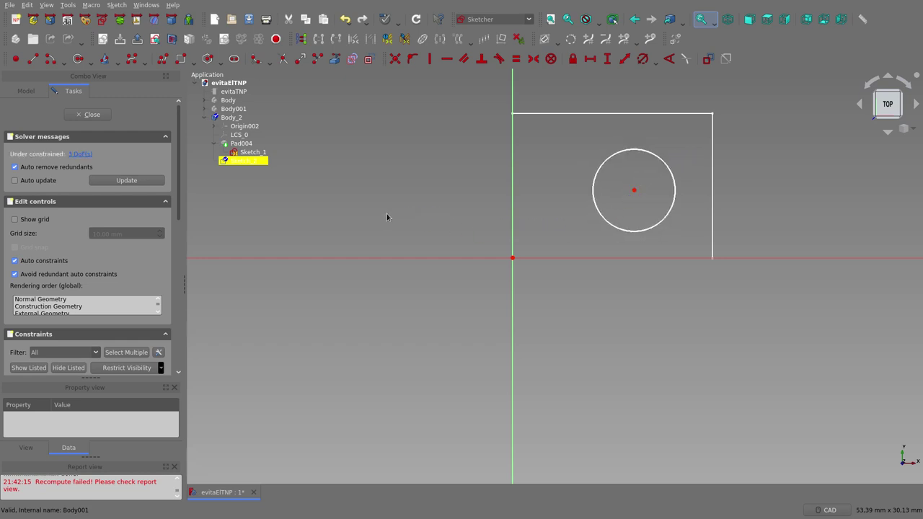
- Close Sketch_2 and make the Pad004 box visible again
click(93, 115)
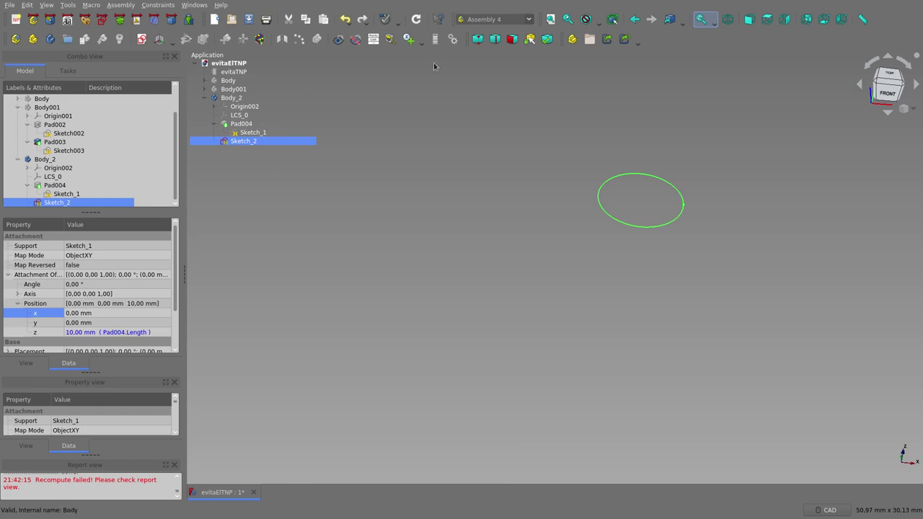
click(241, 123)
key(space)
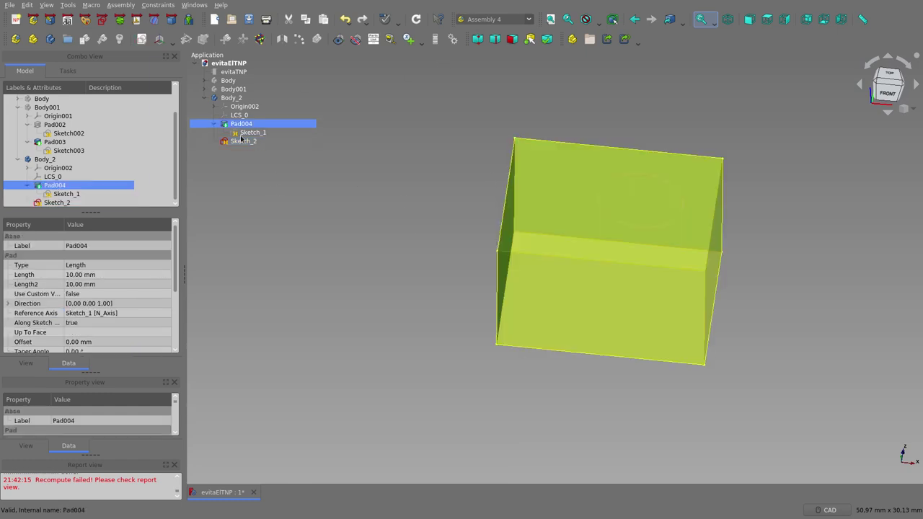
click(362, 320)
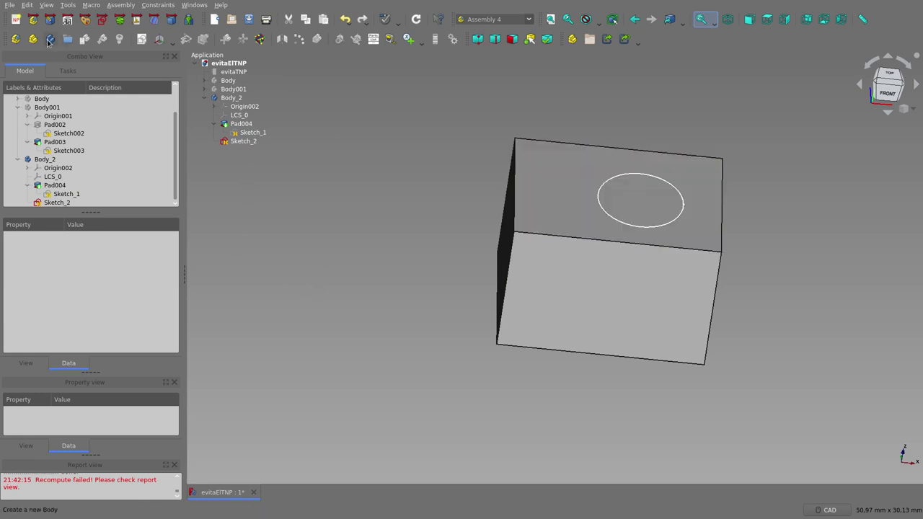
- Pad Sketch_2's circle 4.00 mm into a cylinder (Pad005) on Body_2's box
double_click(232, 97)
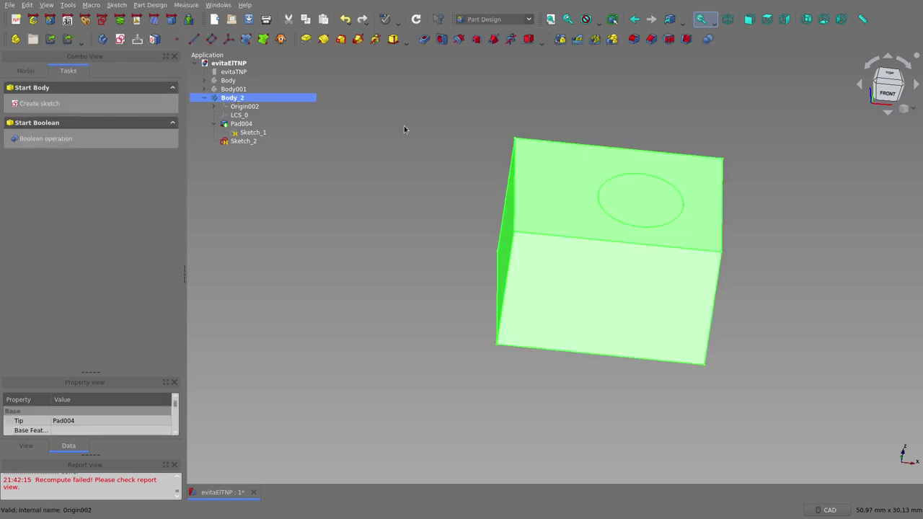
click(247, 141)
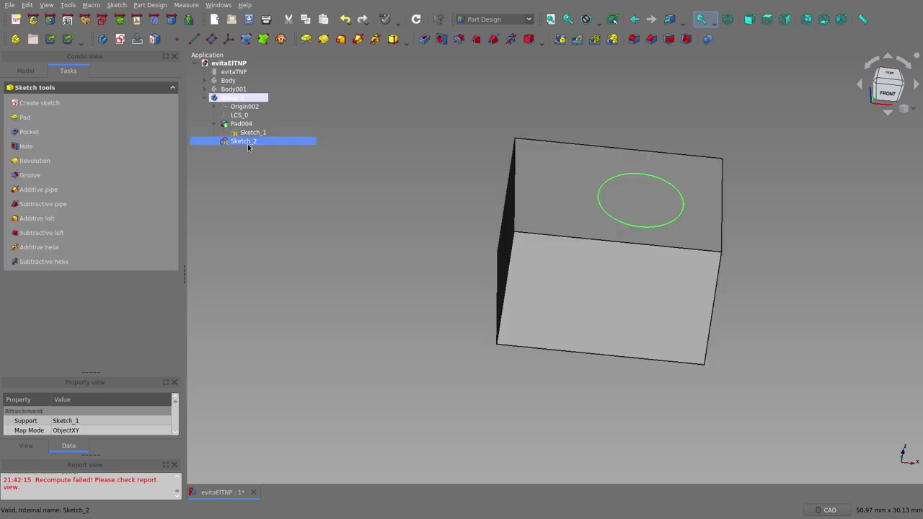
click(307, 40)
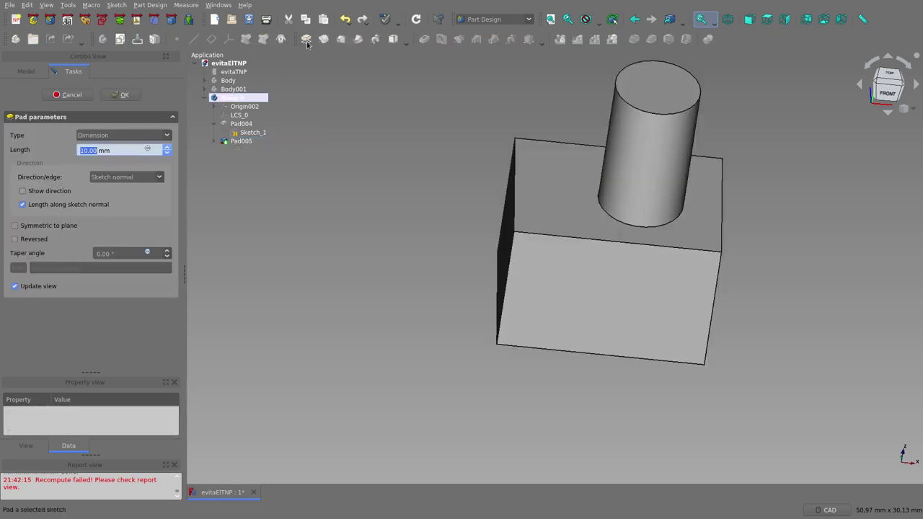
scroll(126, 149, down, 3)
scroll(126, 149, down, 2)
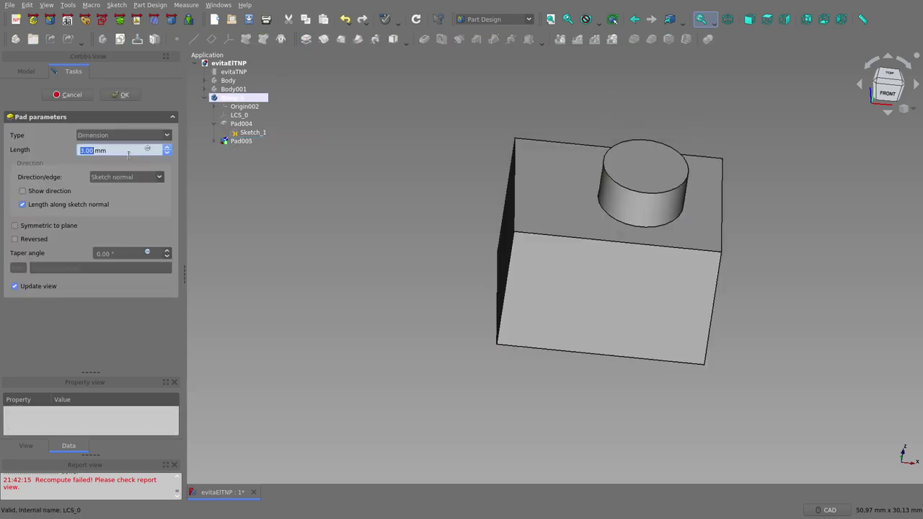
scroll(126, 149, down, 1)
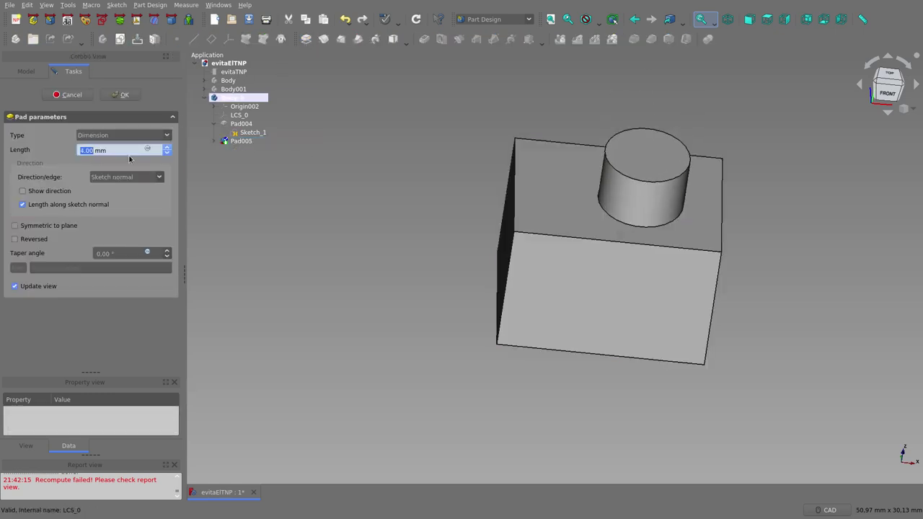
click(120, 95)
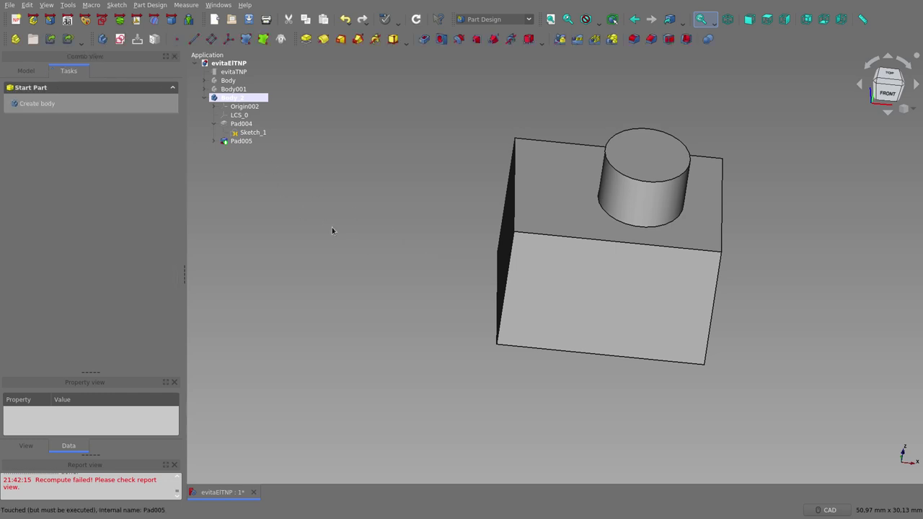
click(27, 71)
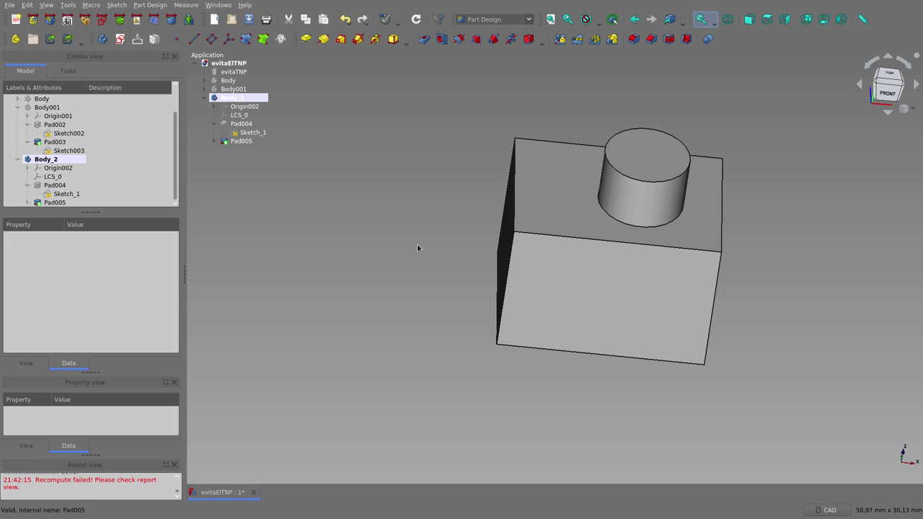
- Add a small circle near Sketch_1's top-left corner to punch a hole in the box
key(1)
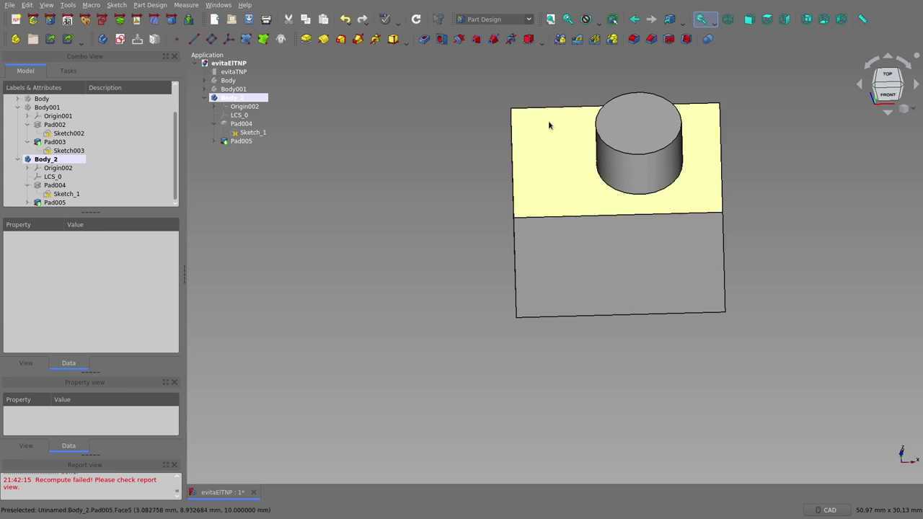
double_click(254, 133)
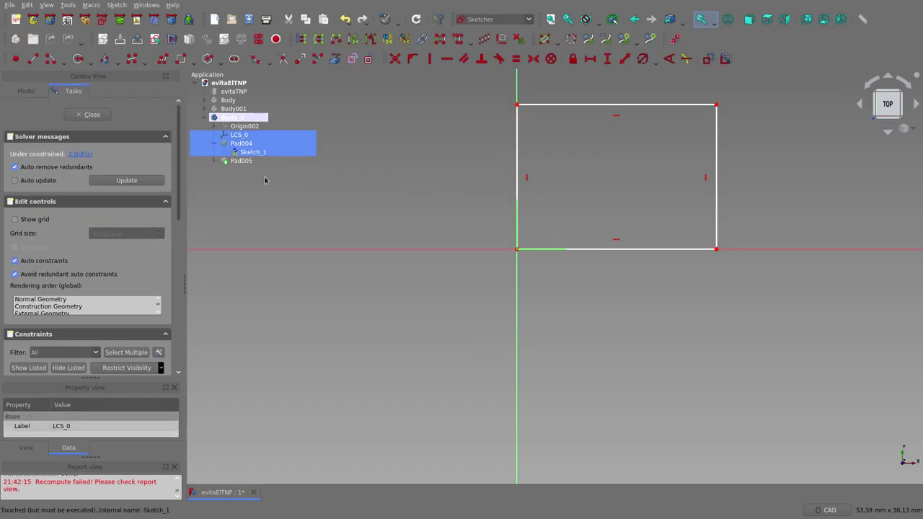
click(78, 59)
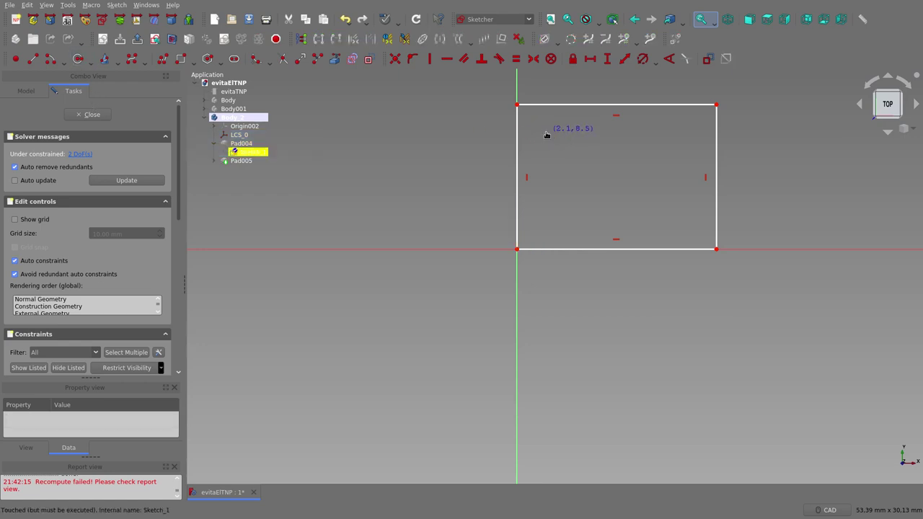
click(546, 133)
click(560, 128)
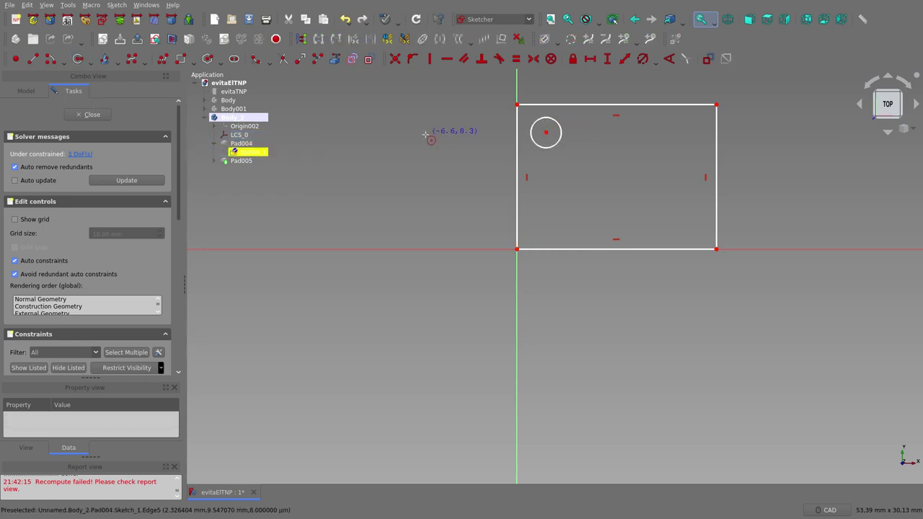
click(82, 116)
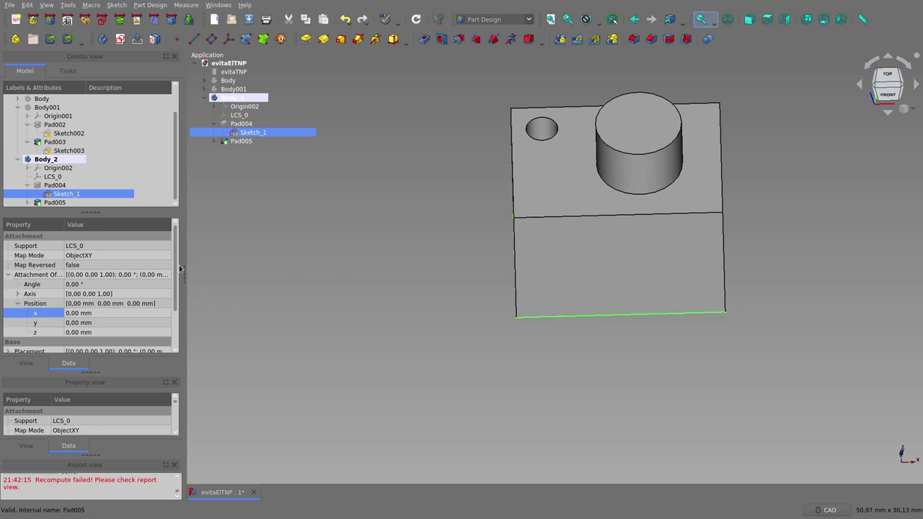
- Set Sketch_1's attachment z offset to -5 mm and recompute
scroll(123, 300, down, 1)
scroll(123, 300, down, 1)
click(122, 298)
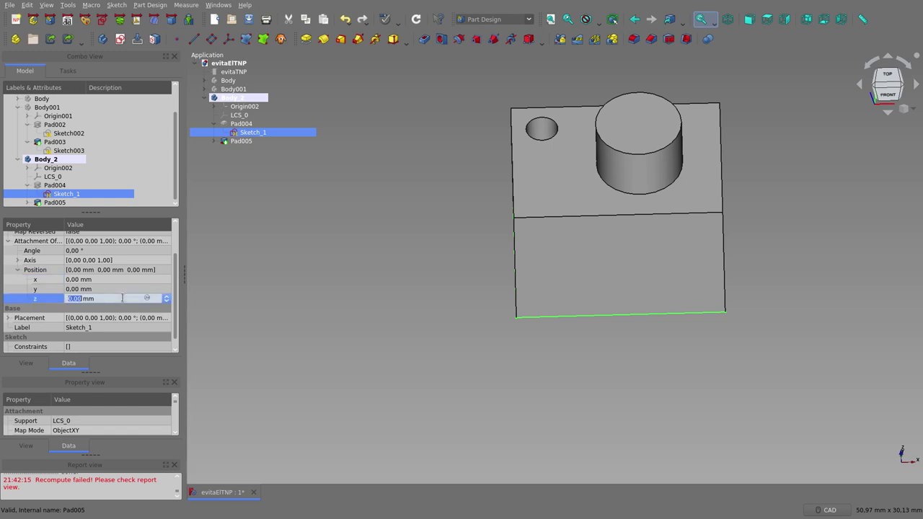
scroll(122, 298, down, 1)
scroll(124, 301, down, 4)
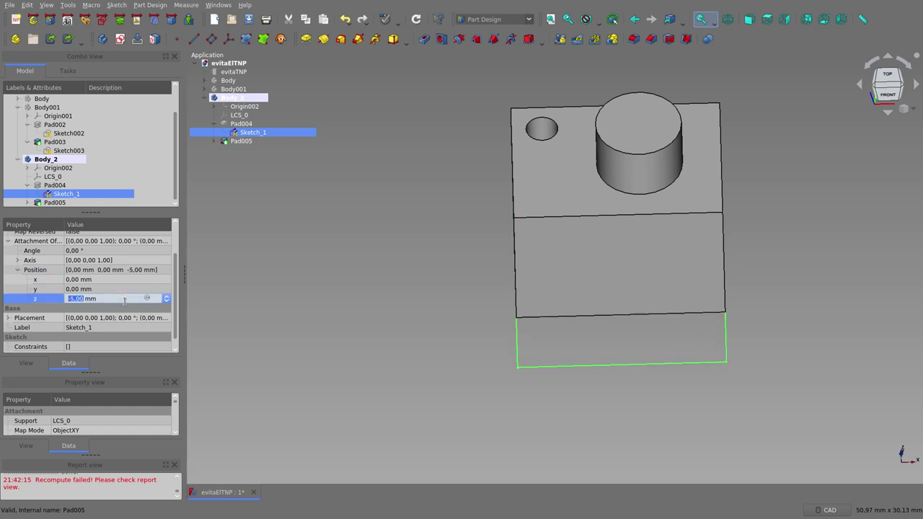
click(418, 327)
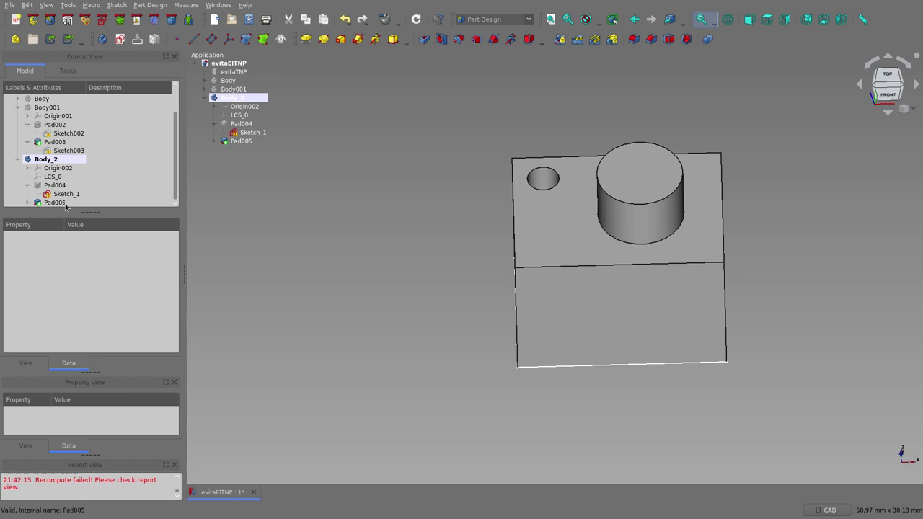
- Enter an 8.00 mm x offset in Sketch_1's attachment position
click(249, 133)
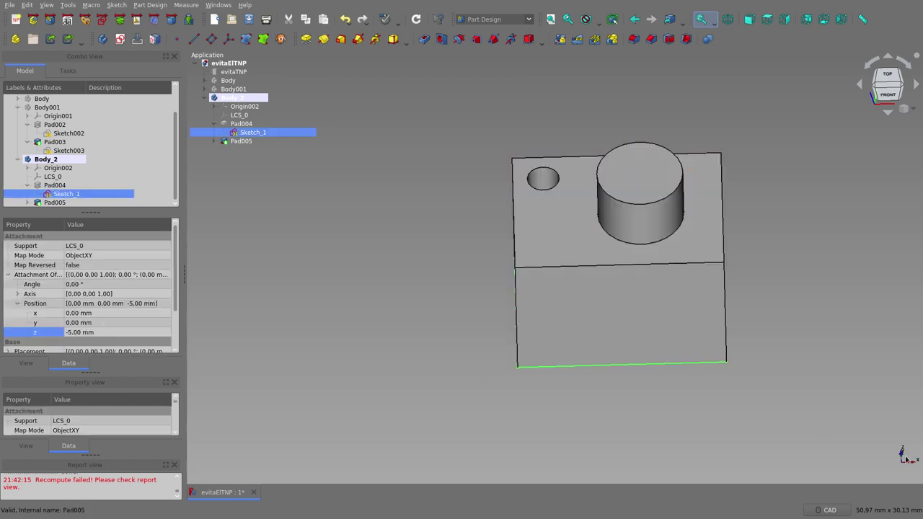
click(108, 314)
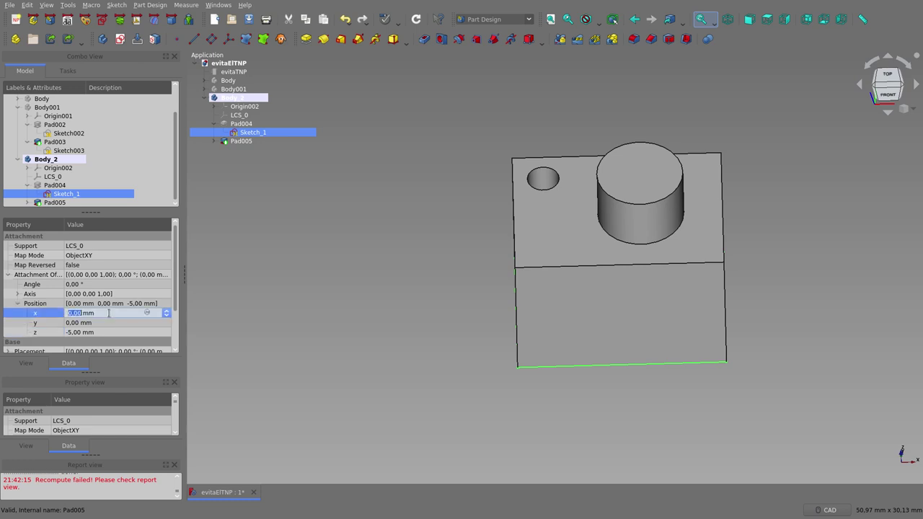
scroll(109, 313, up, 5)
scroll(108, 313, up, 3)
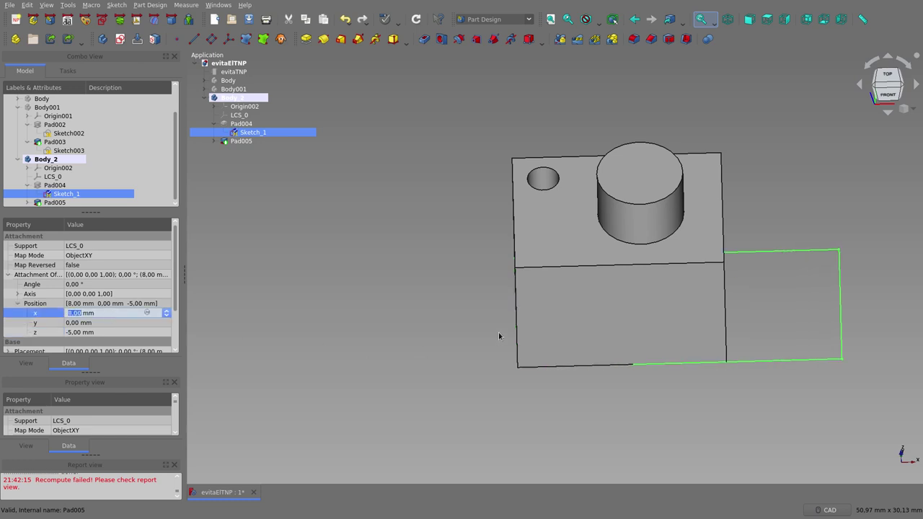
- Commit the 8 mm x offset by clicking the empty 3D view to recompute
click(434, 318)
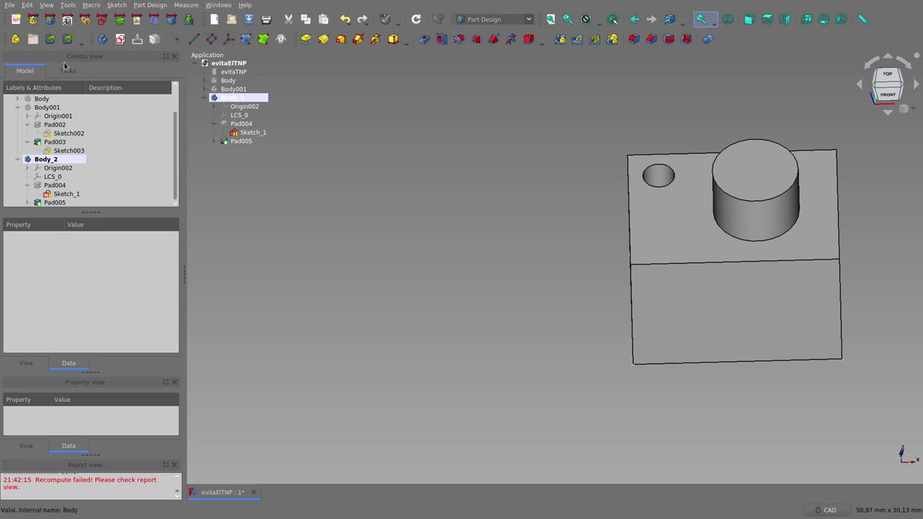
- Select Assembly 4 from the workbench selector dropdown
click(494, 19)
click(503, 39)
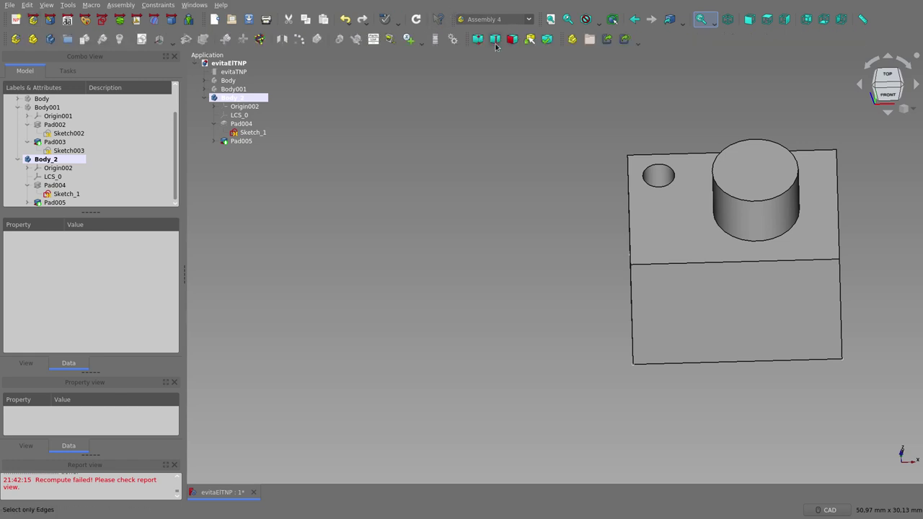